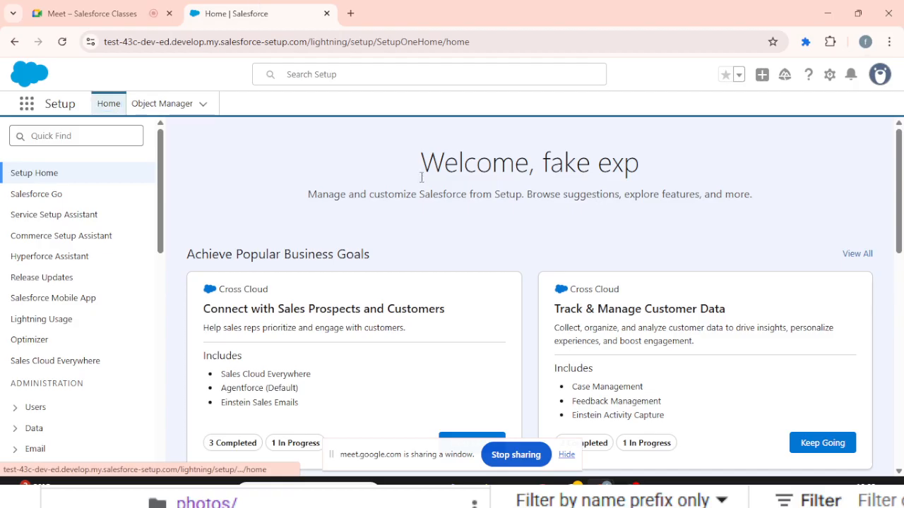
# - Search Setup for "flow", open the Flows page, and hide the screen-sharing notice
pyautogui.click(50, 135)
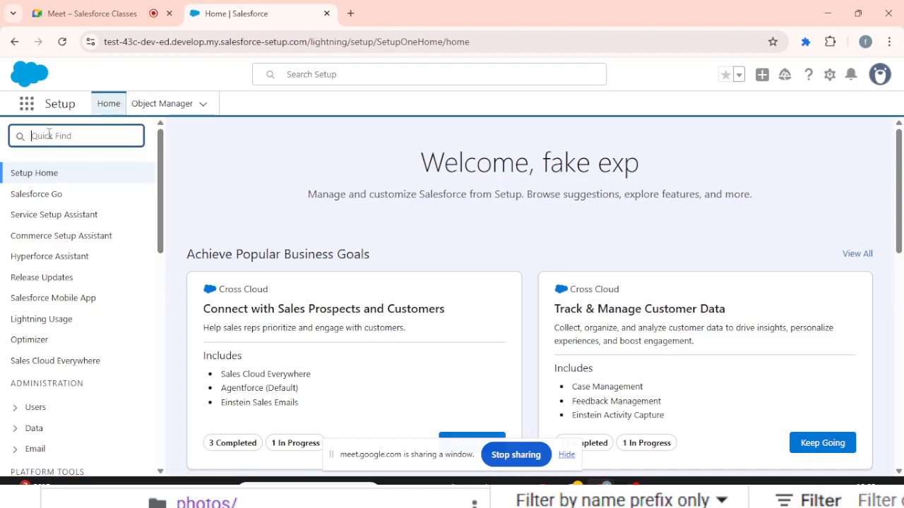
pyautogui.write('flow')
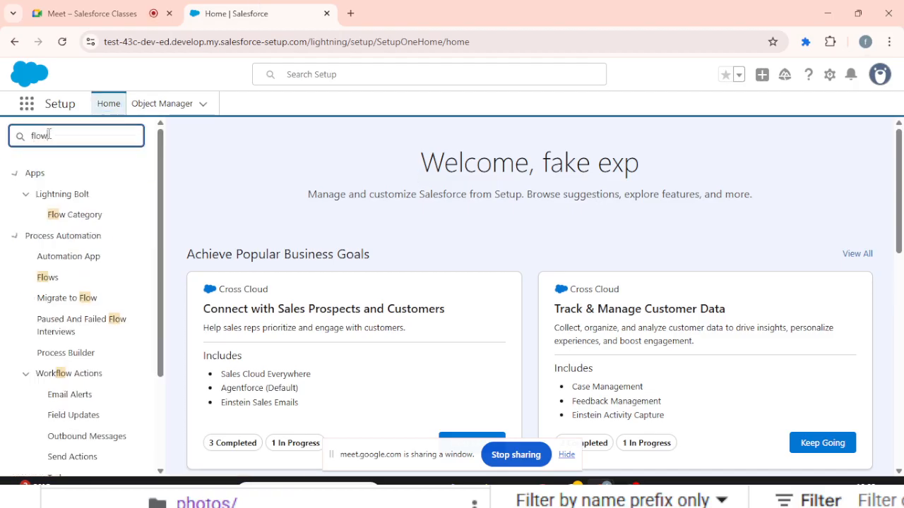
pyautogui.click(53, 278)
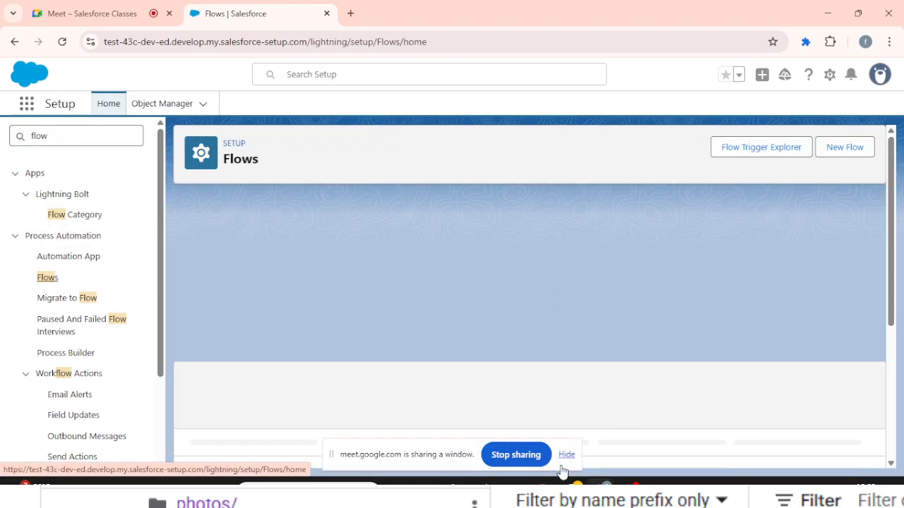
pyautogui.click(566, 457)
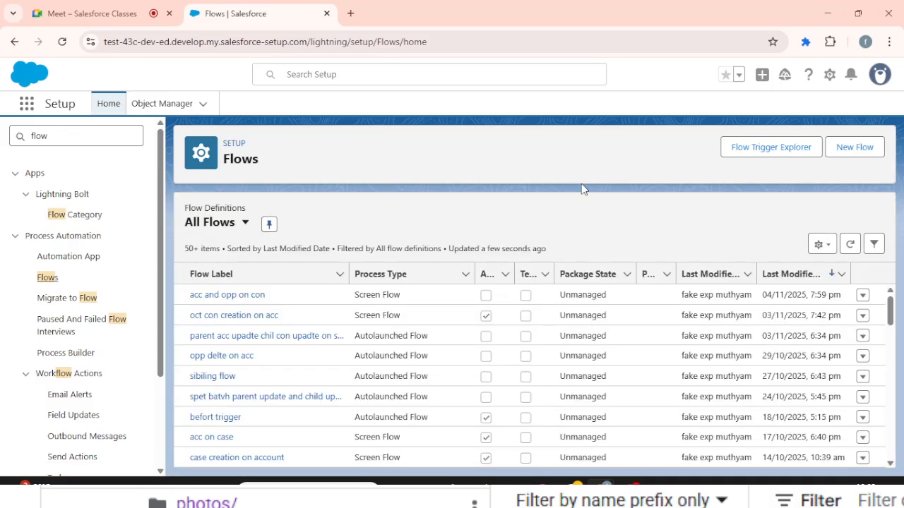
# - Create a new Schedule-Triggered Flow from the Scheduled Automations category
pyautogui.click(868, 154)
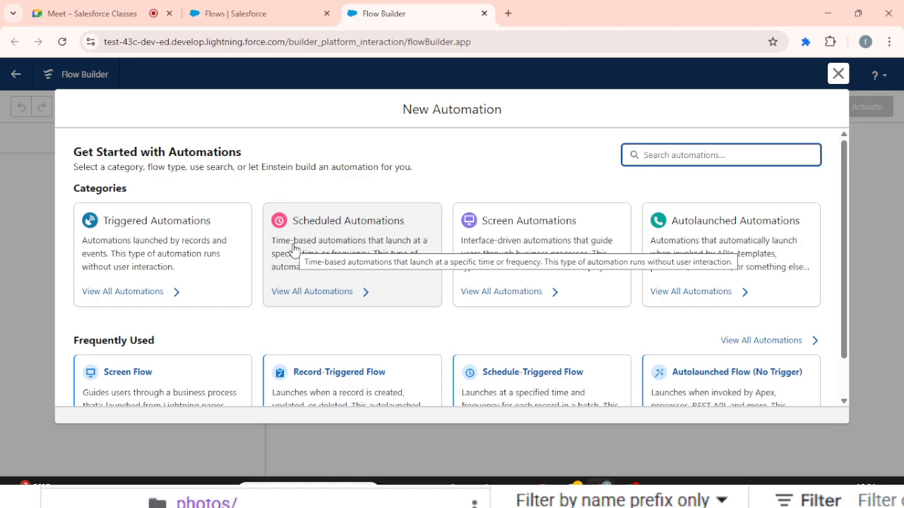
pyautogui.click(294, 248)
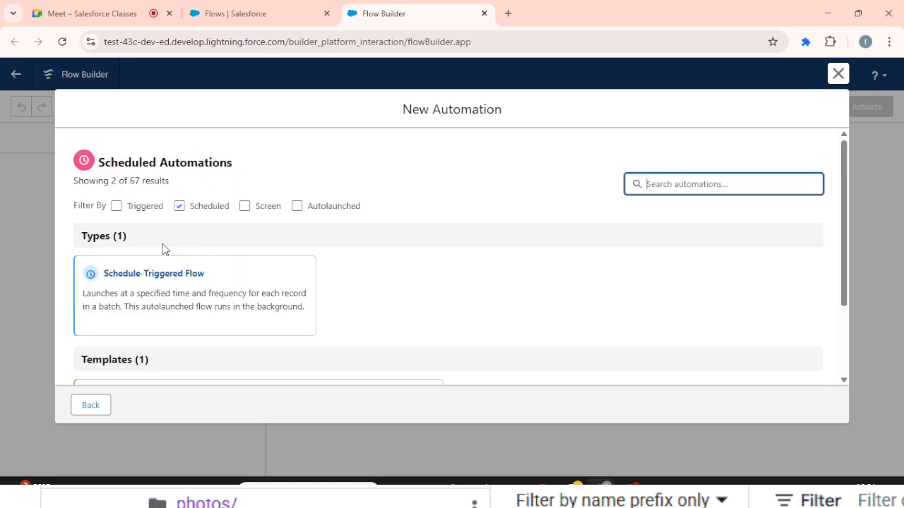
pyautogui.click(201, 298)
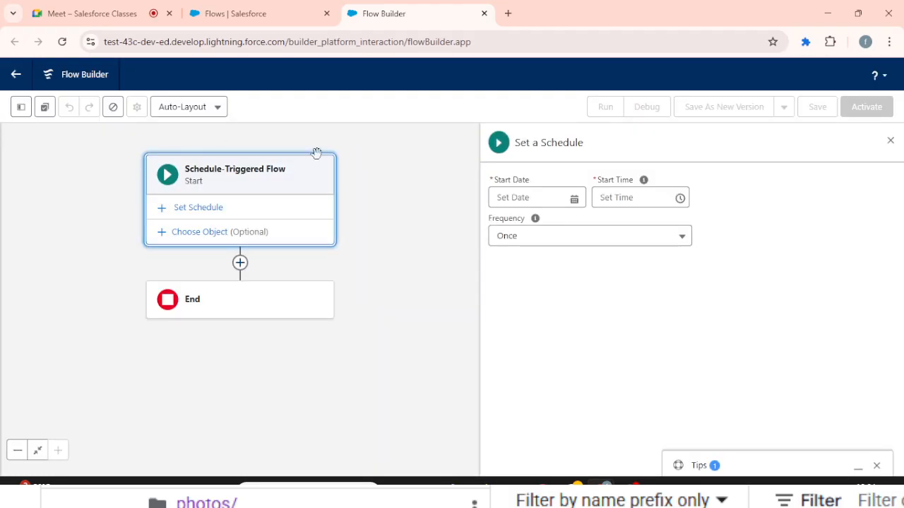
# - Schedule the flow to start on 06-Nov-2025 at 12:30 am with a Daily frequency, and close the schedule settings
pyautogui.click(498, 197)
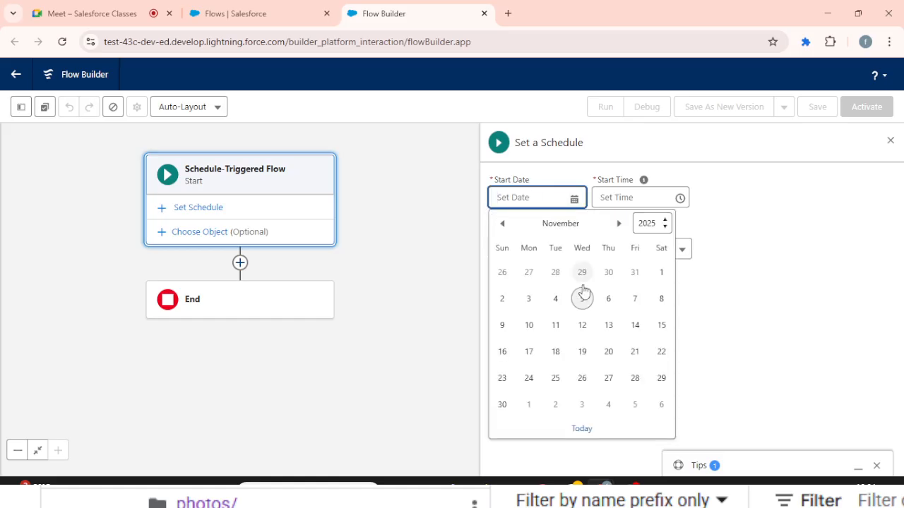
pyautogui.click(609, 299)
pyautogui.click(632, 198)
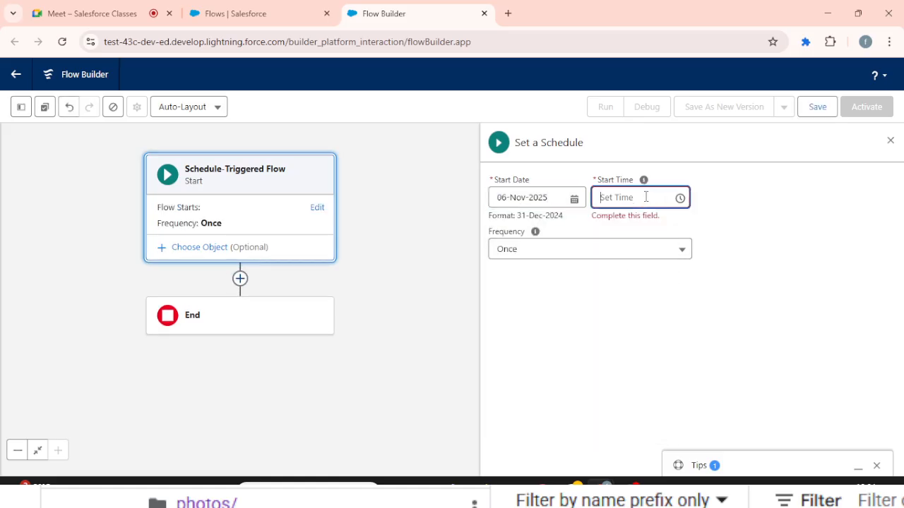
pyautogui.click(632, 274)
pyautogui.click(543, 240)
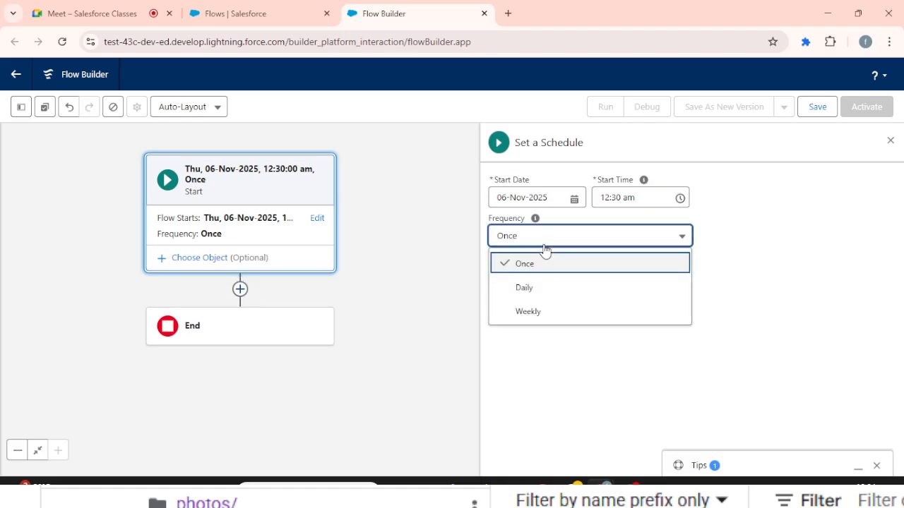
pyautogui.click(524, 290)
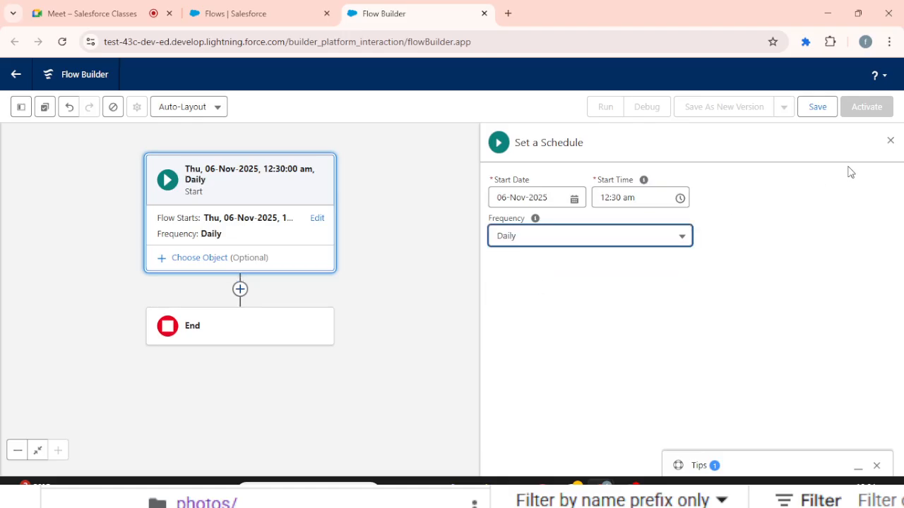
pyautogui.click(890, 140)
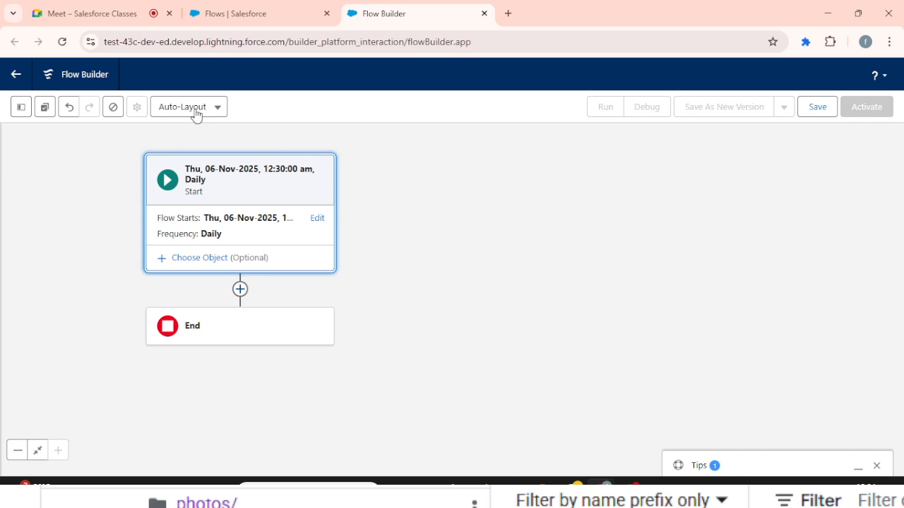
# - Change the canvas layout to Free-Form and place a Get Records element below the Start element
pyautogui.click(195, 112)
pyautogui.click(195, 158)
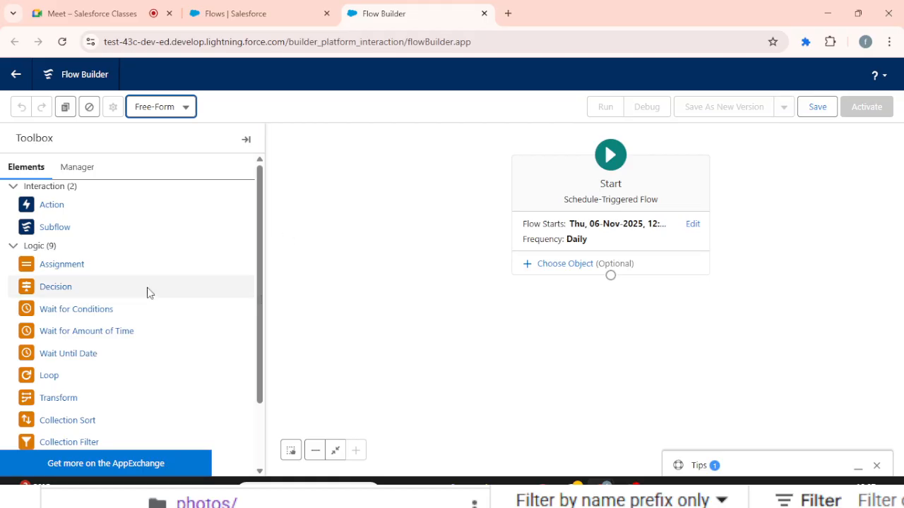
pyautogui.scroll(-2, 146, 293)
pyautogui.scroll(2, 147, 292)
pyautogui.click(10, 248)
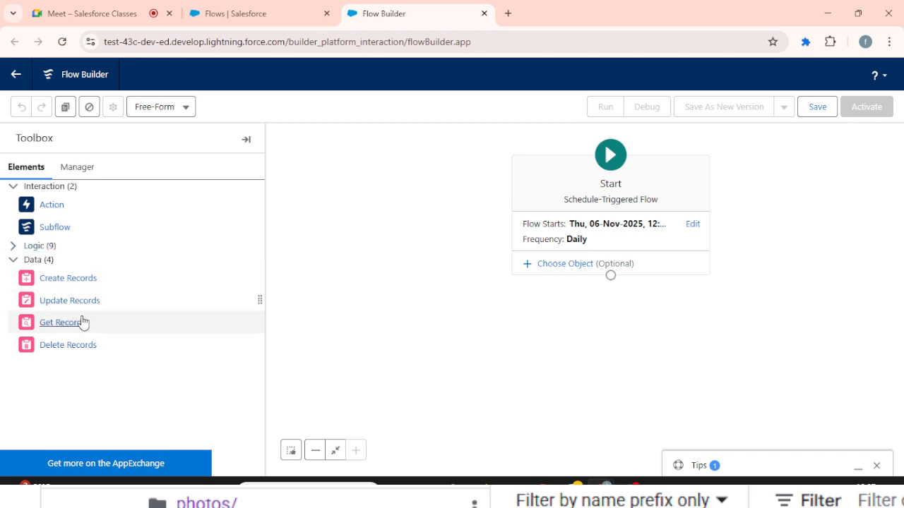
pyautogui.moveTo(81, 318); pyautogui.dragTo(600, 312)
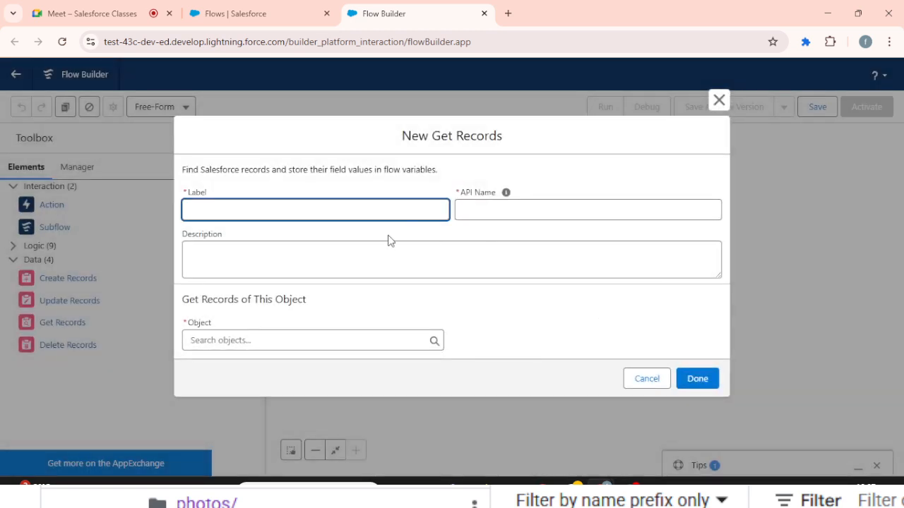
# - Label the Get Records element "get opp" and choose Opportunity as its object
pyautogui.write('get opp')
pyautogui.press('Tab')
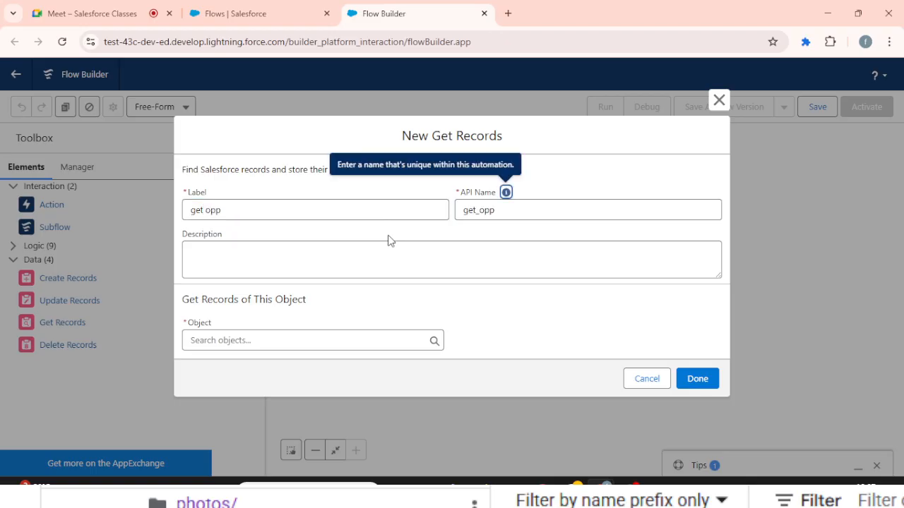
pyautogui.click(280, 340)
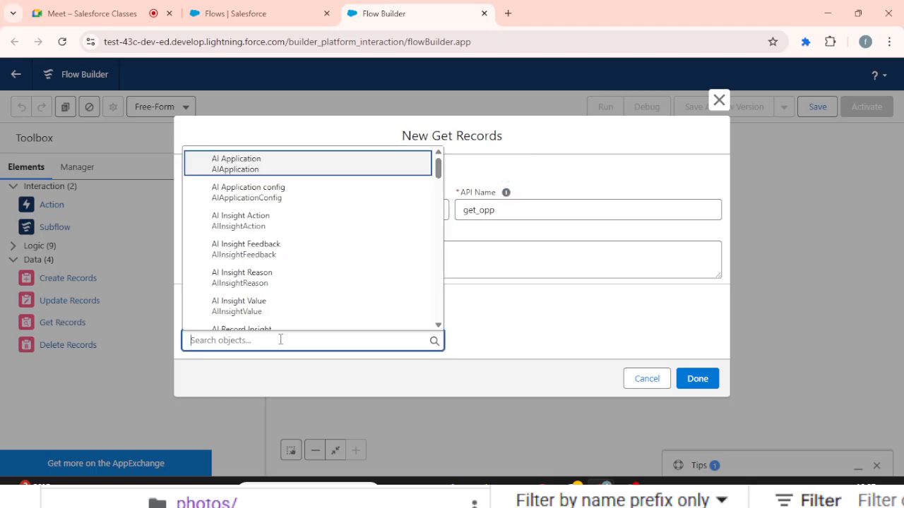
pyautogui.write('opp')
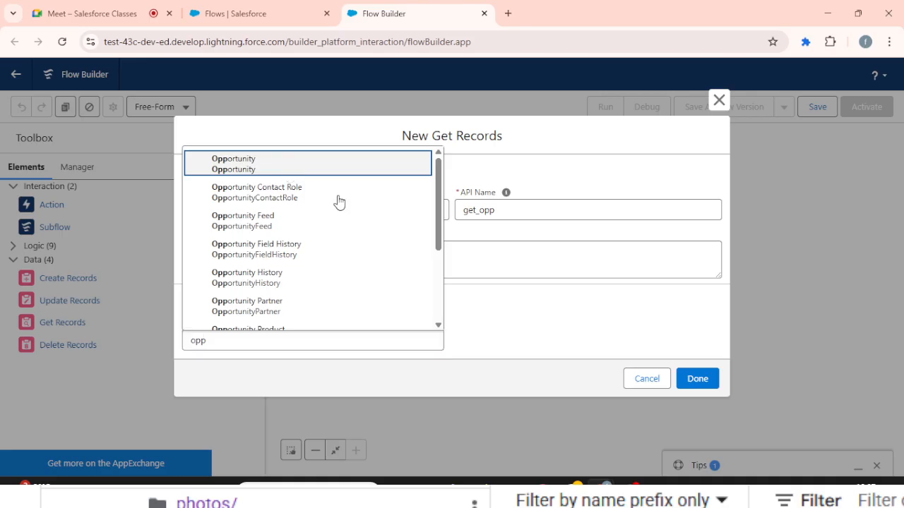
pyautogui.press('Return')
# - Choose Created Date as the field of the Get Records filter condition
pyautogui.scroll(-5, 545, 322)
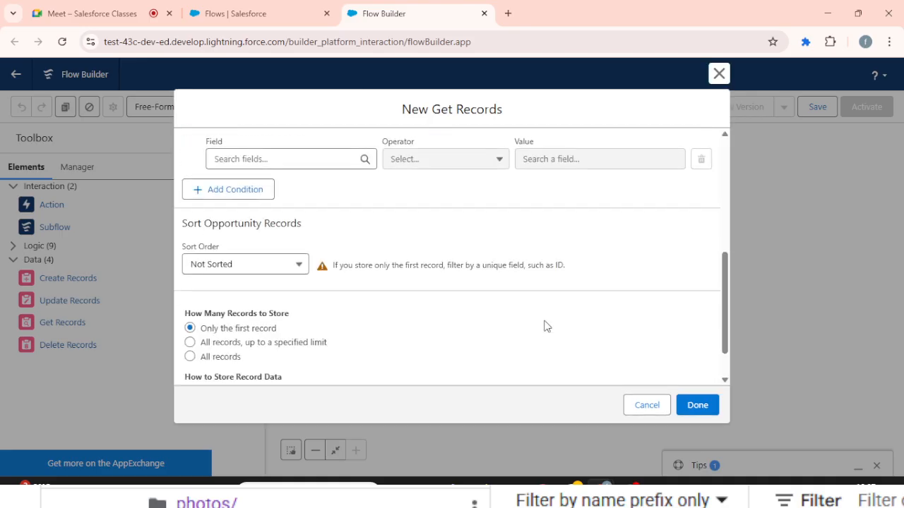
pyautogui.click(296, 161)
pyautogui.write('cre')
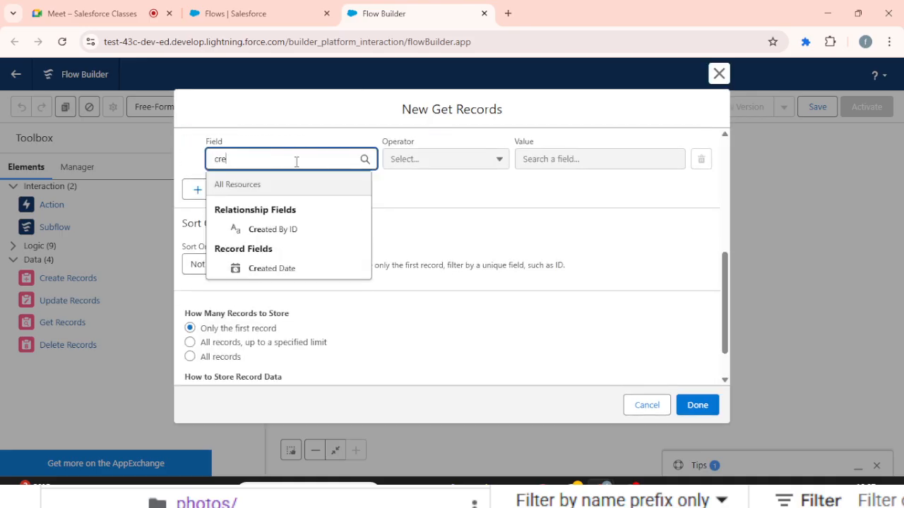
pyautogui.click(293, 265)
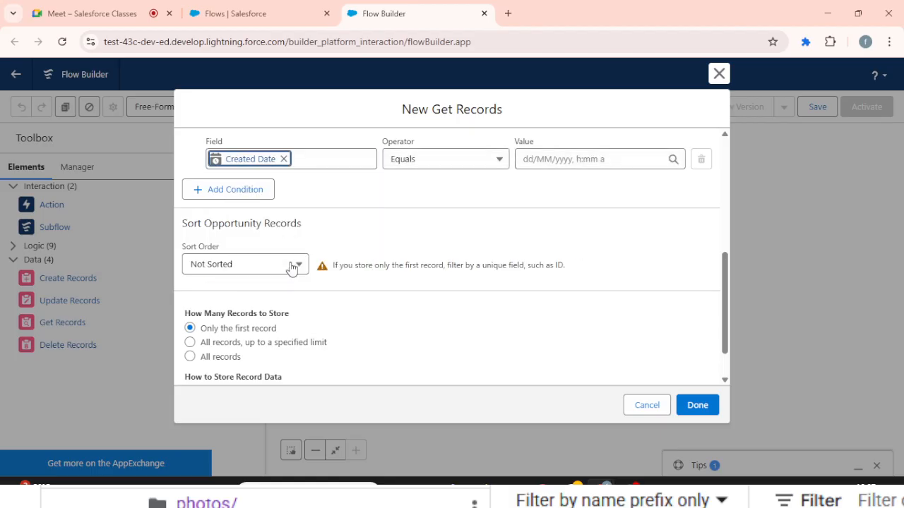
# - Start a new Formula resource for the Created Date condition's value, with the API name todayDate
pyautogui.click(583, 161)
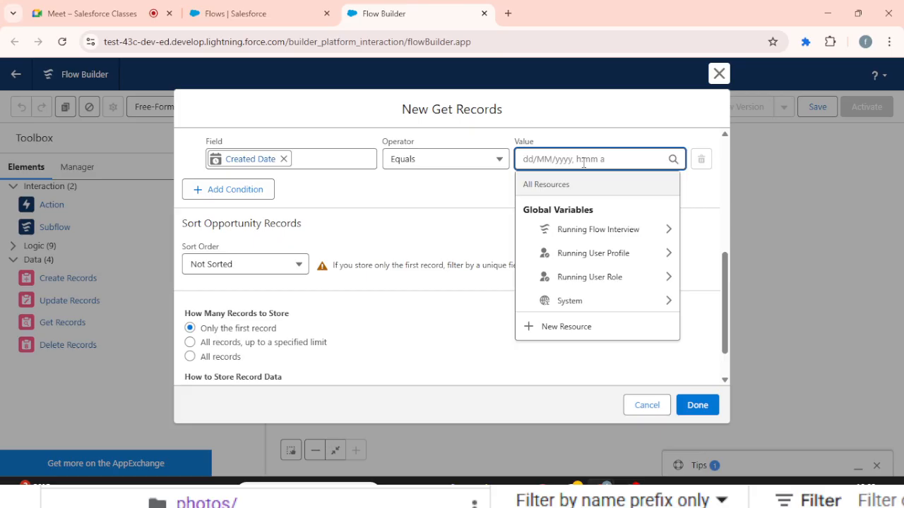
pyautogui.click(574, 329)
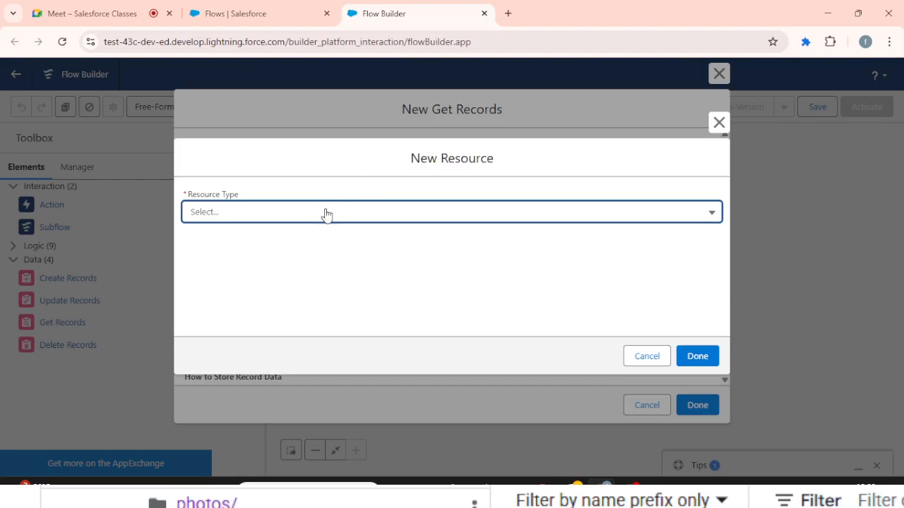
pyautogui.click(324, 215)
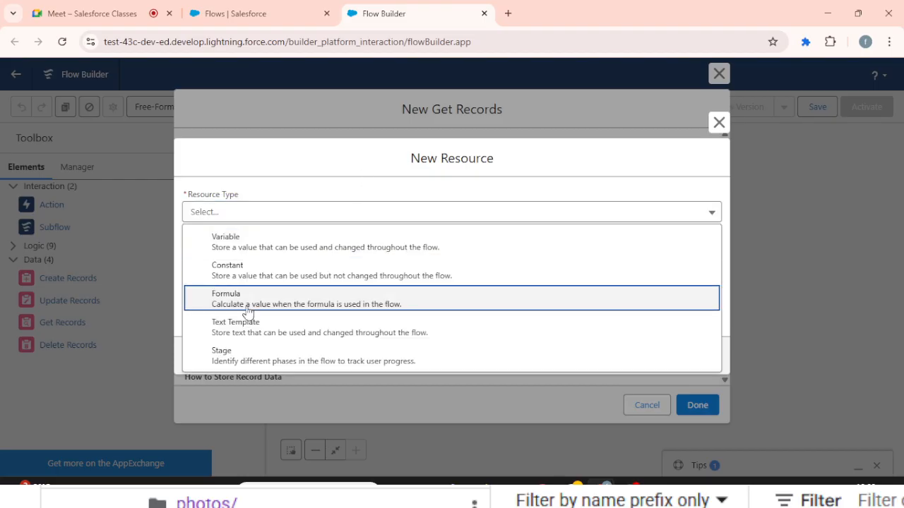
pyautogui.click(244, 305)
pyautogui.click(324, 215)
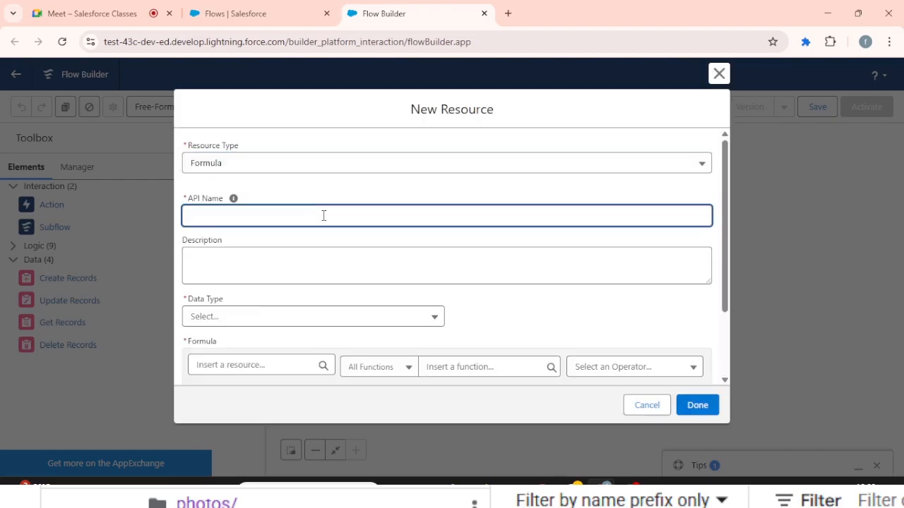
pyautogui.write('todayDate')
pyautogui.press('Tab')
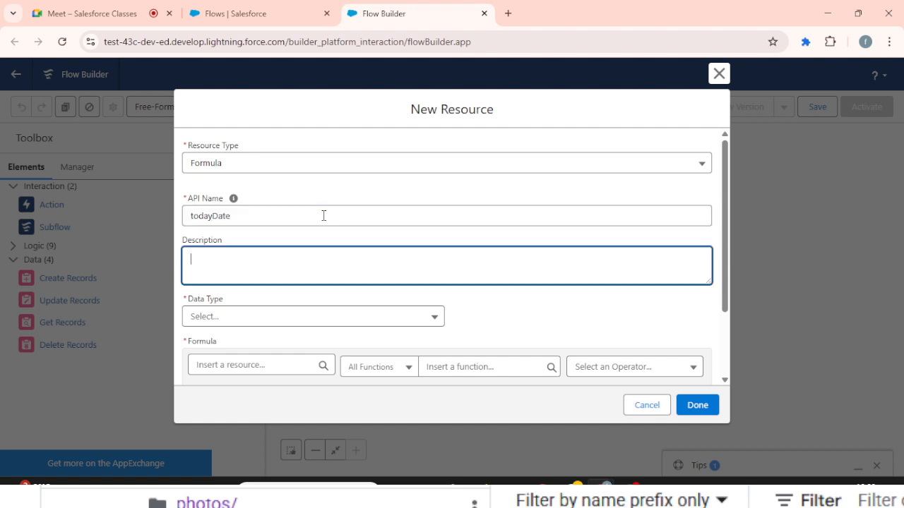
# - Enter NOW() as the formula of the todayDate resource and check its syntax
pyautogui.scroll(-3, 324, 215)
pyautogui.click(255, 317)
pyautogui.write('NO')
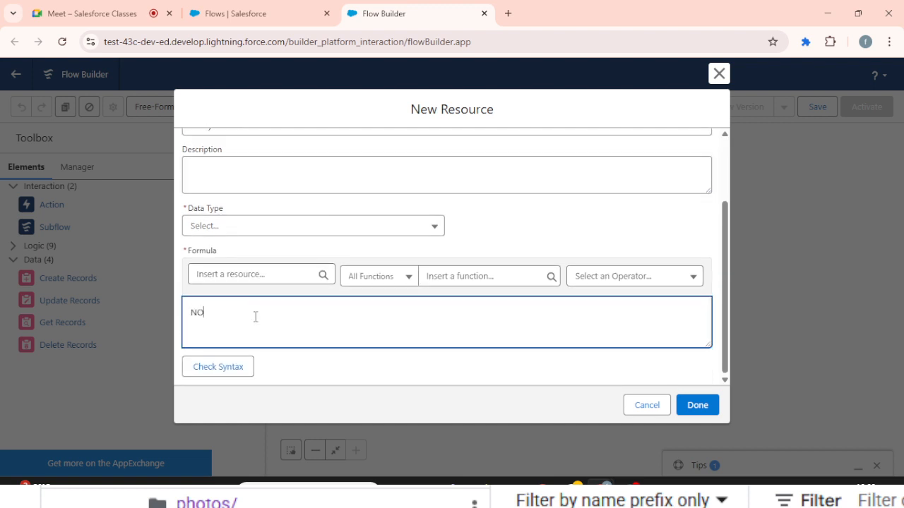
pyautogui.write('W(')
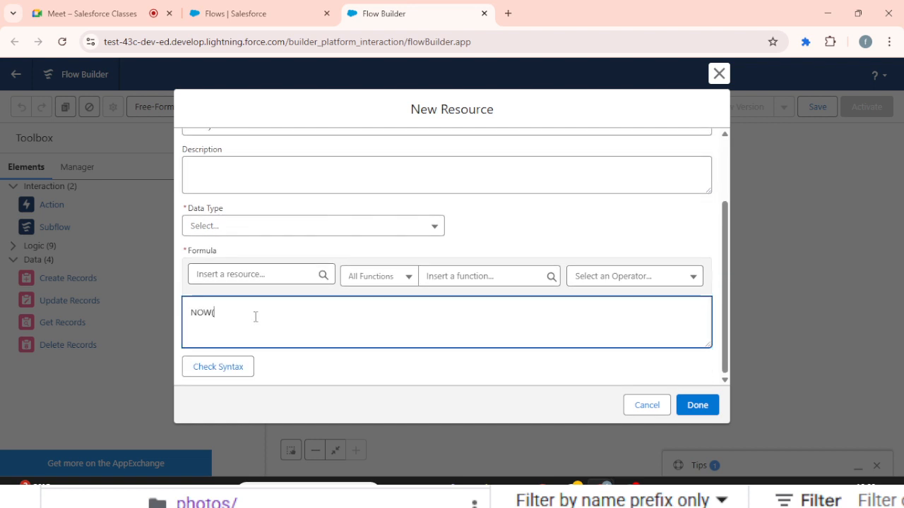
pyautogui.write(')')
pyautogui.click(209, 368)
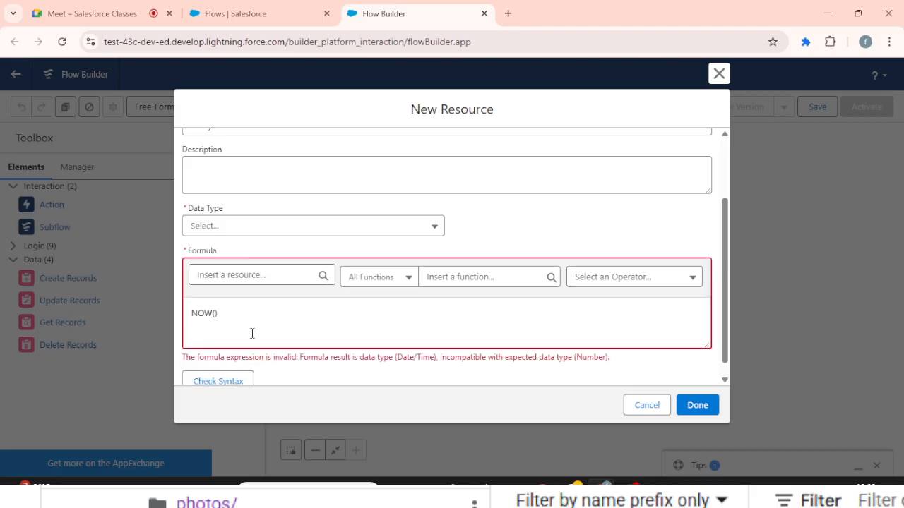
# - Set the todayDate formula's data type to Date/Time, recheck the syntax, and save the resource as the condition's value
pyautogui.click(298, 233)
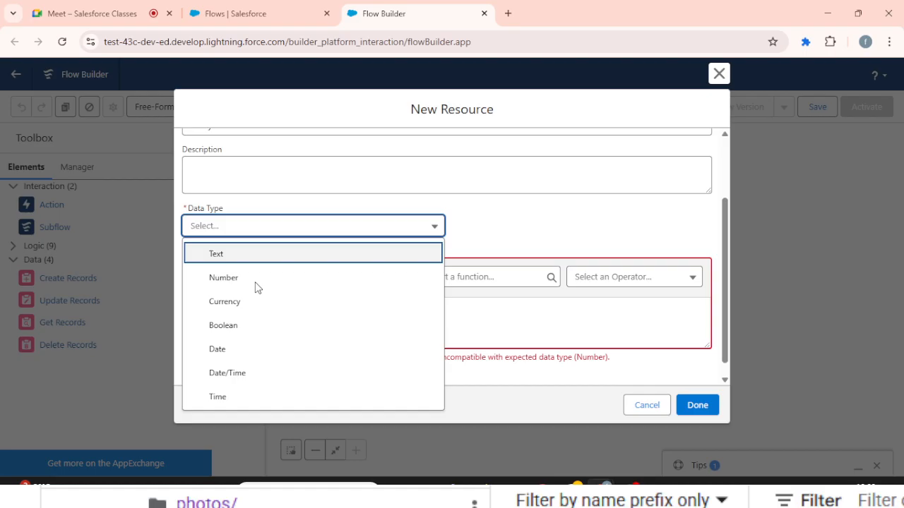
pyautogui.click(236, 372)
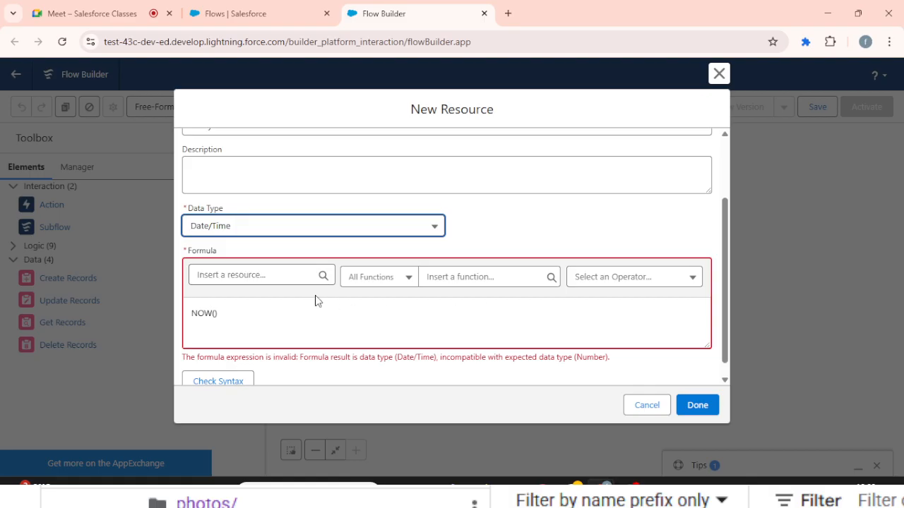
pyautogui.click(268, 311)
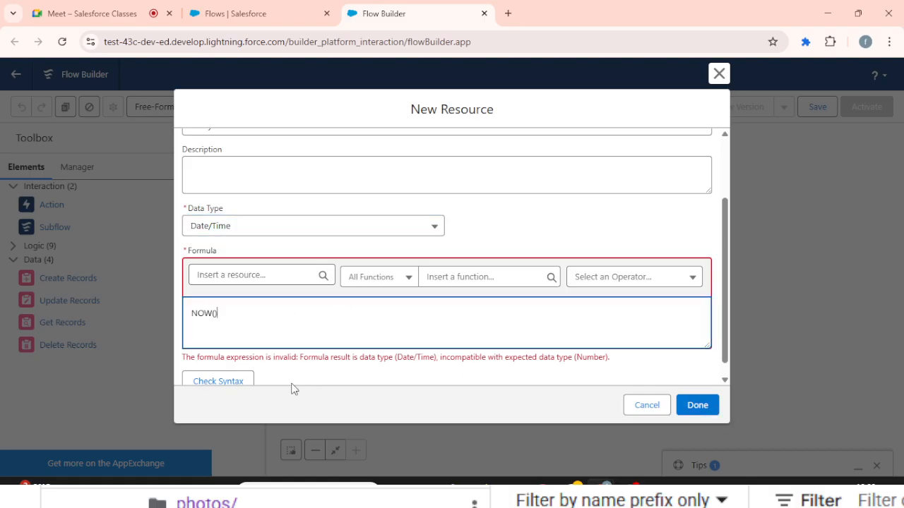
pyautogui.click(244, 381)
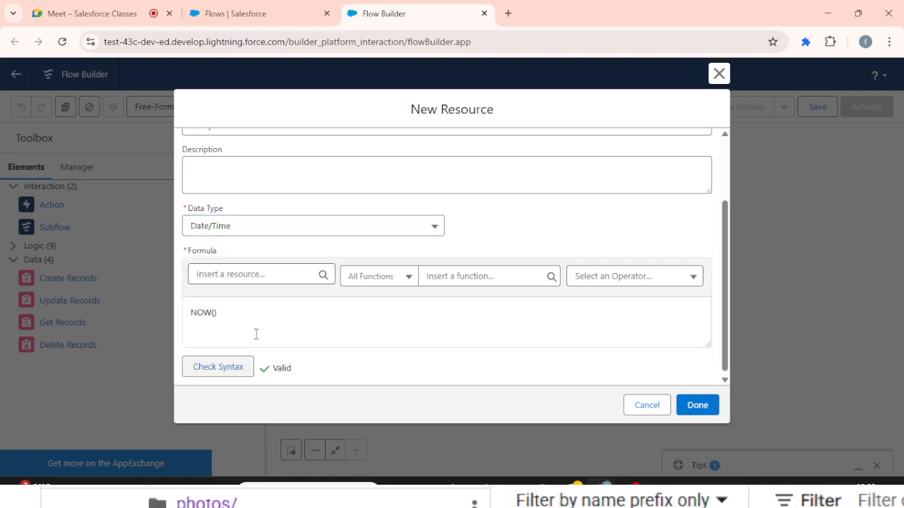
pyautogui.click(701, 416)
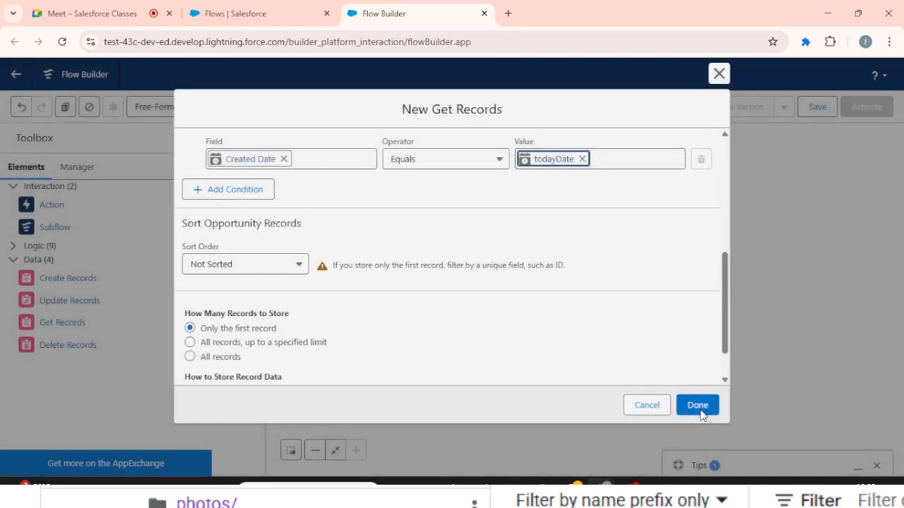
pyautogui.scroll(-5, 348, 242)
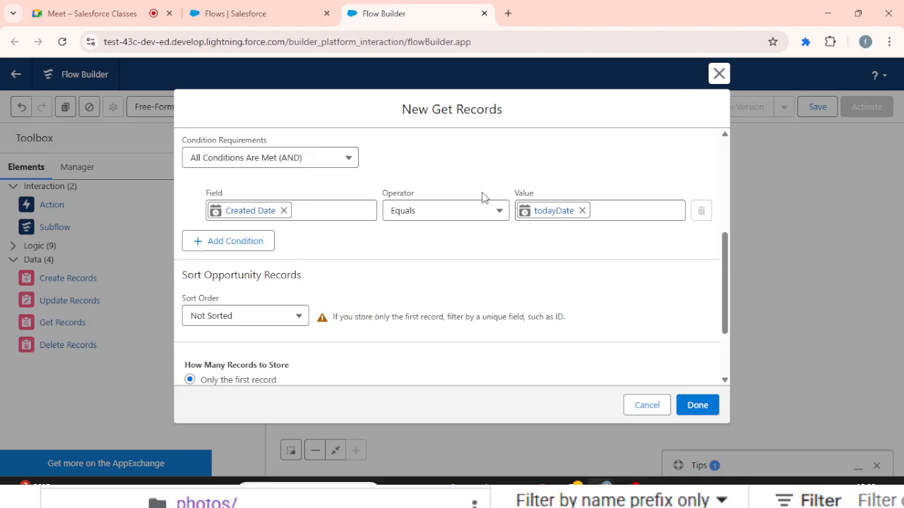
# - Set the Get Records element to store all records, finish it, and connect the Start element to it
pyautogui.scroll(-2, 482, 198)
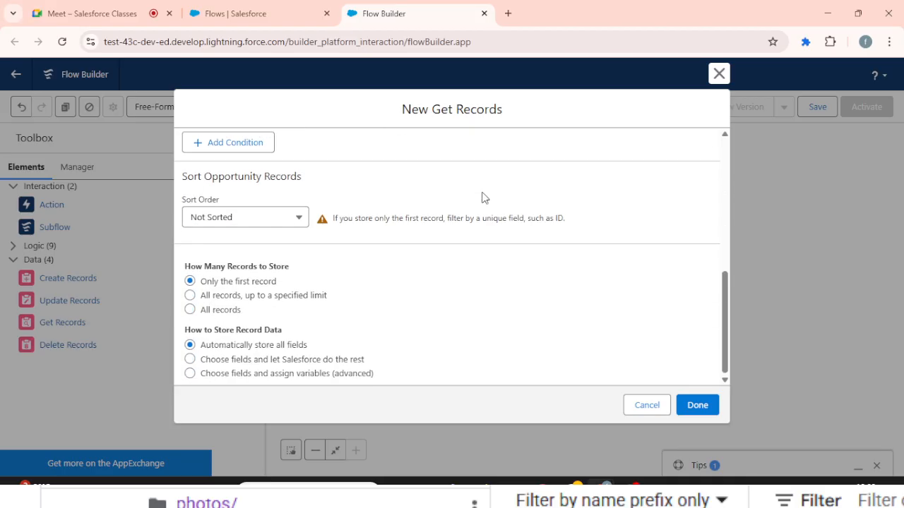
pyautogui.click(209, 311)
pyautogui.click(711, 413)
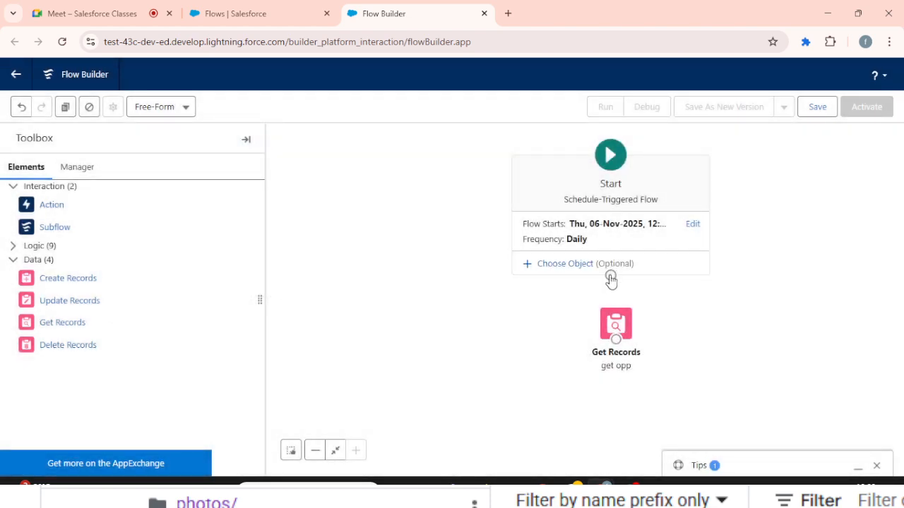
pyautogui.moveTo(610, 278); pyautogui.dragTo(363, 164)
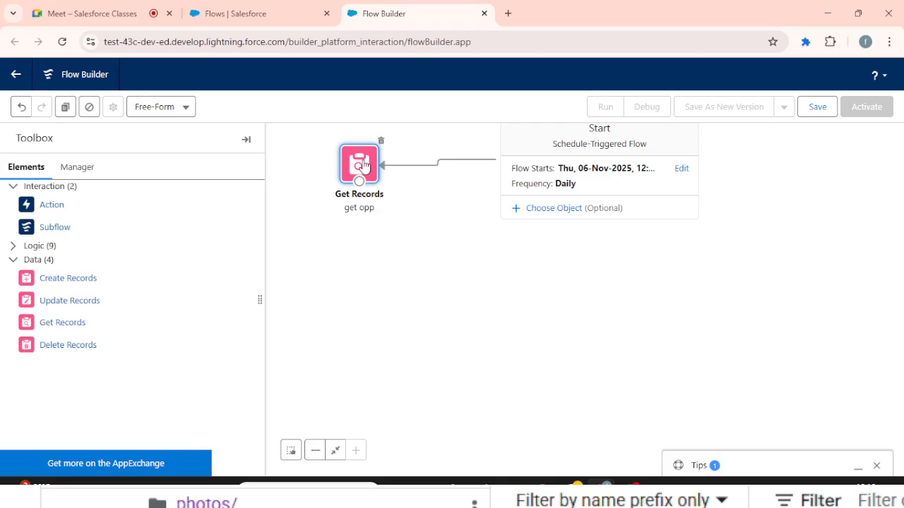
# - Add a Loop element to the canvas with the label "opp loop" and its matching API name
pyautogui.click(11, 247)
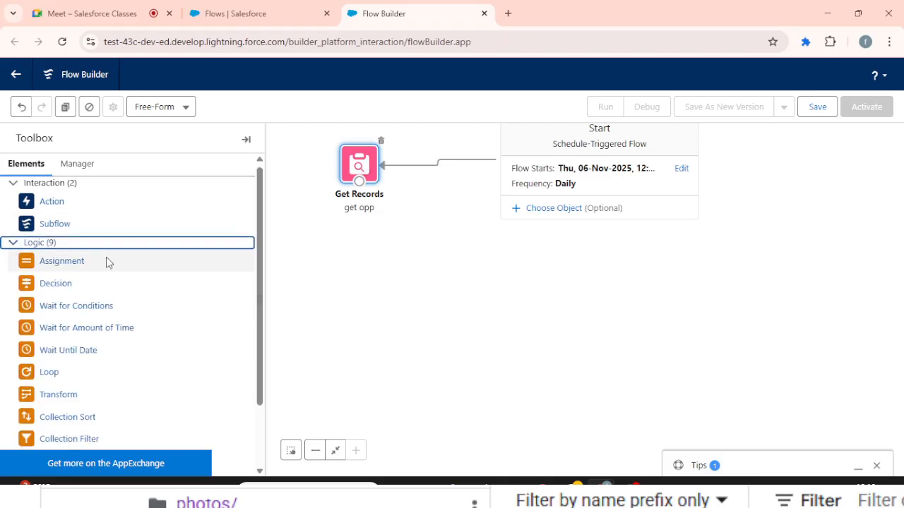
pyautogui.scroll(-1, 98, 254)
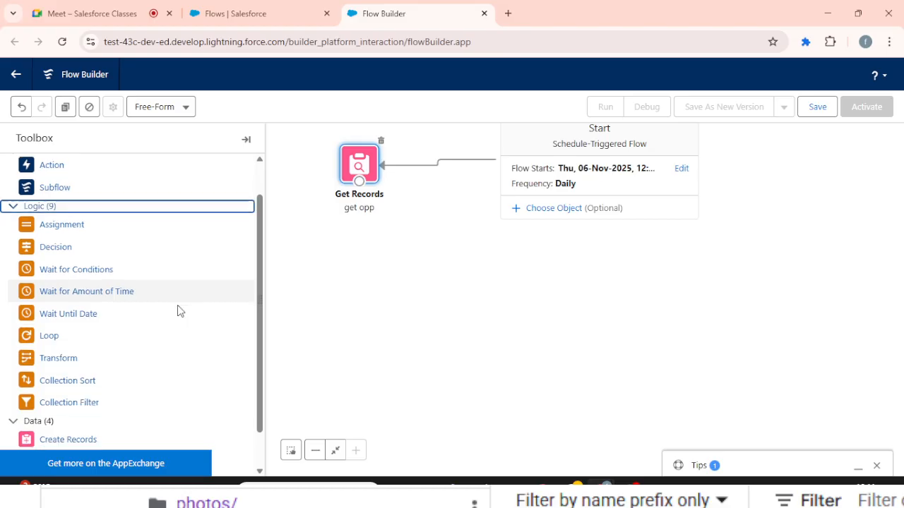
pyautogui.scroll(-1, 177, 309)
pyautogui.moveTo(42, 300); pyautogui.dragTo(421, 252)
pyautogui.write('opp loop')
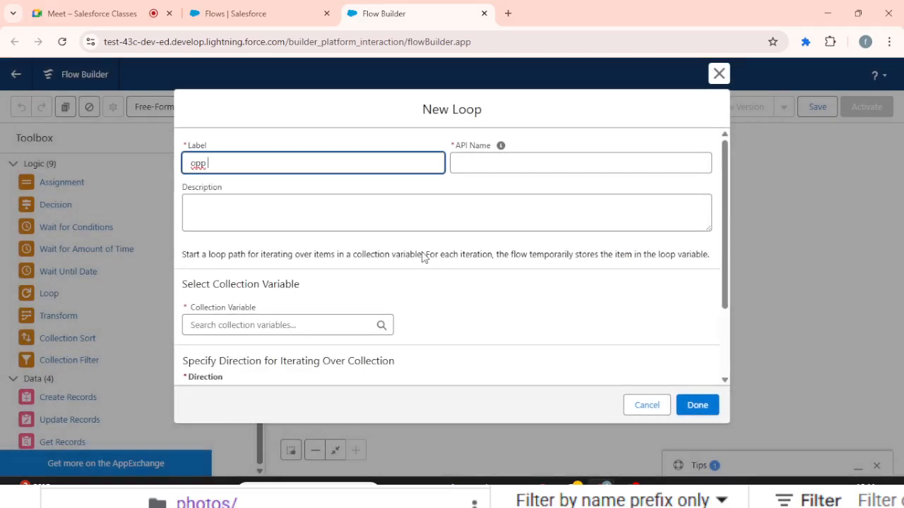
pyautogui.press('Tab')
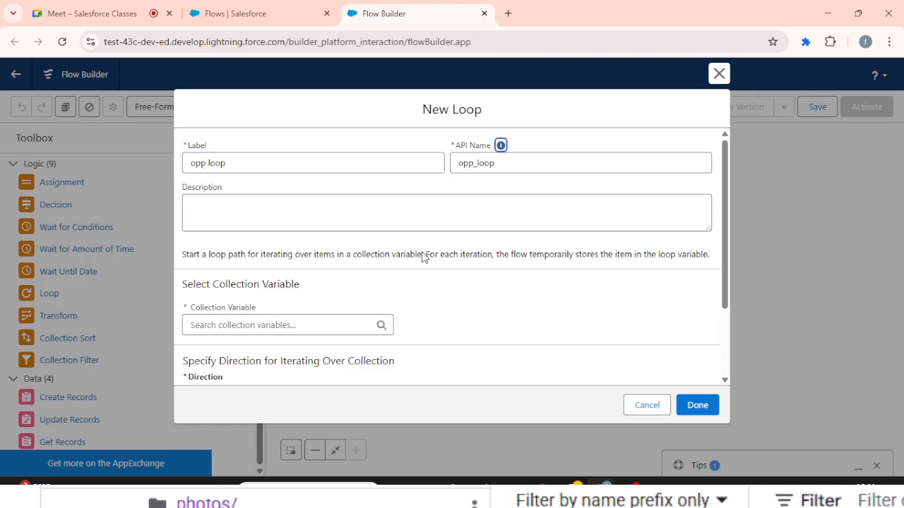
# - Loop over the Opportunities from get opp collection, first item to last, and connect Get Records to the finished loop
pyautogui.click(253, 325)
pyautogui.click(285, 276)
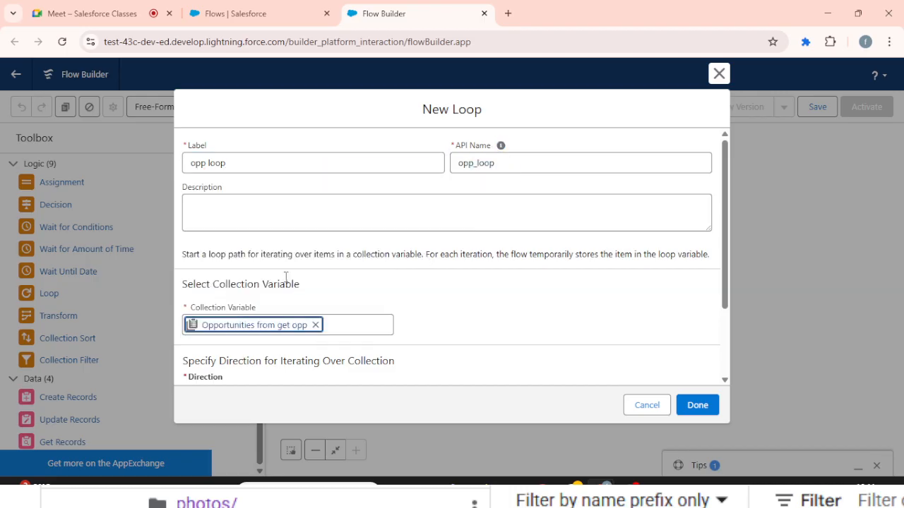
pyautogui.scroll(-3, 464, 299)
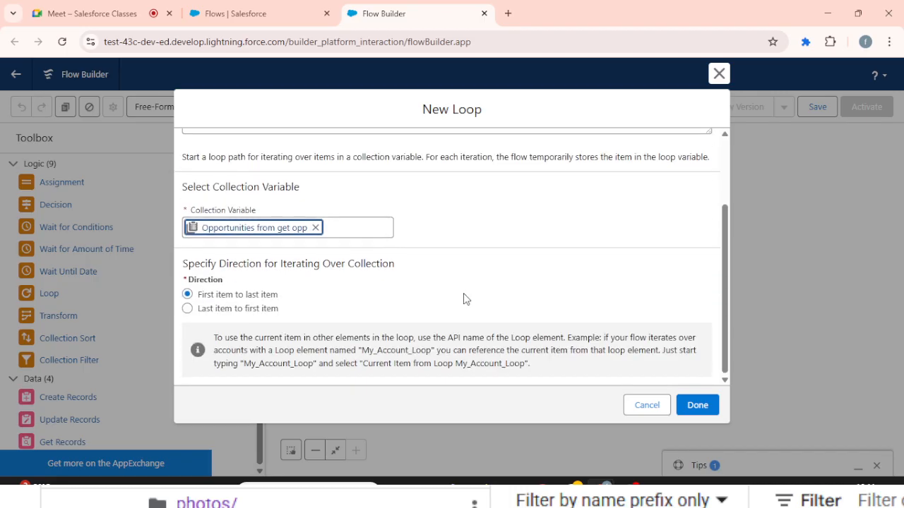
pyautogui.click(698, 406)
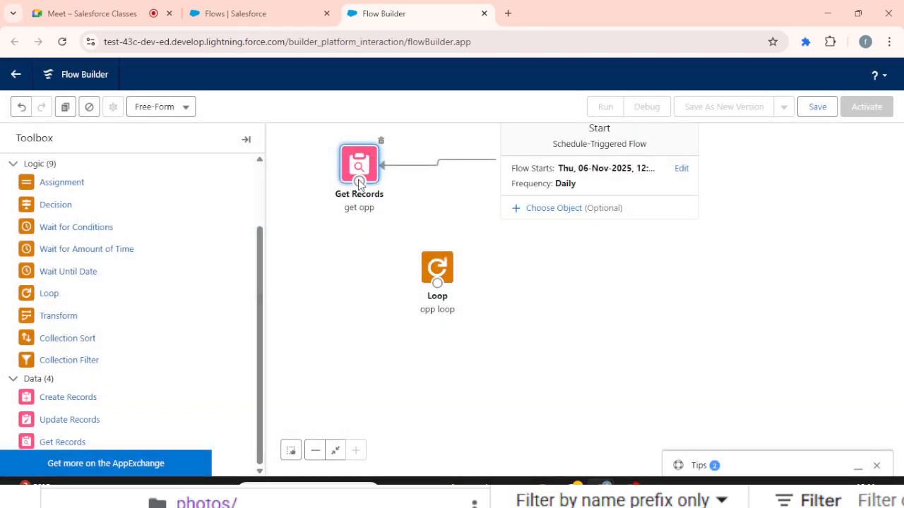
pyautogui.moveTo(359, 181); pyautogui.dragTo(354, 274)
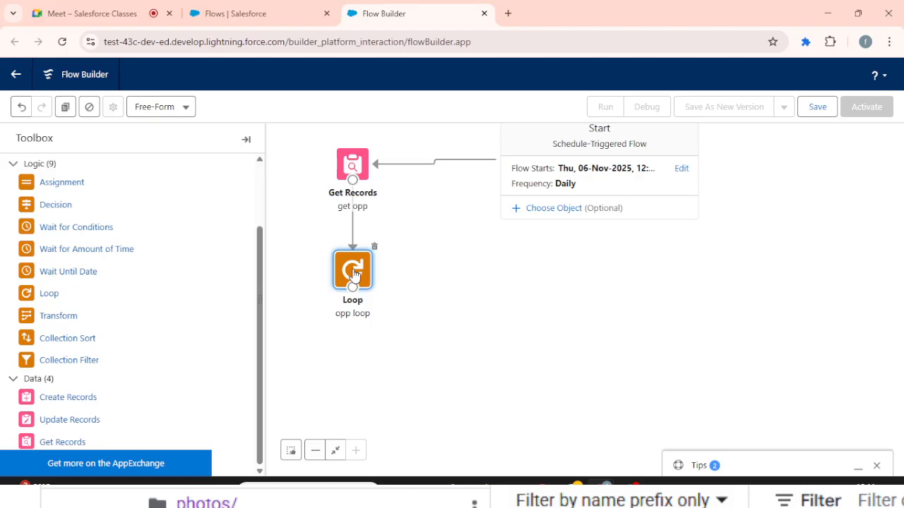
# - Review the opp loop settings and the get opp record-storage options, keeping All records selected
pyautogui.doubleClick(355, 274)
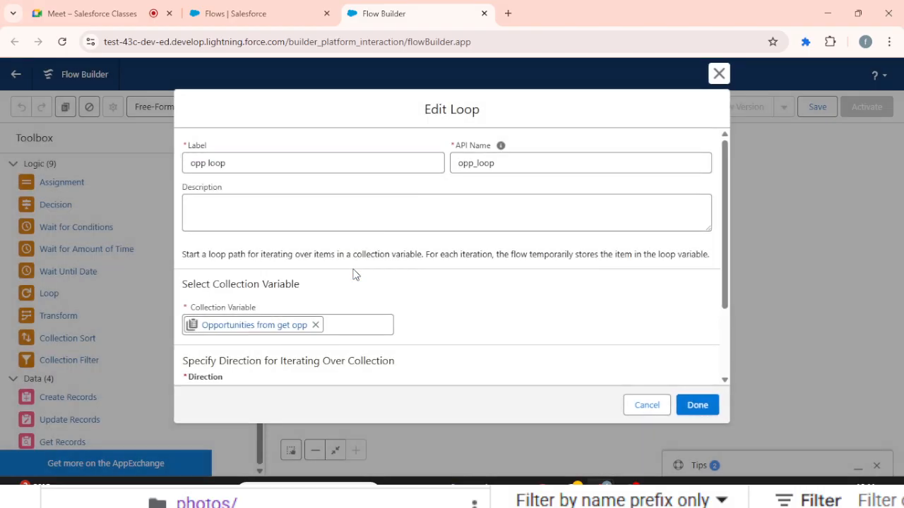
pyautogui.click(644, 404)
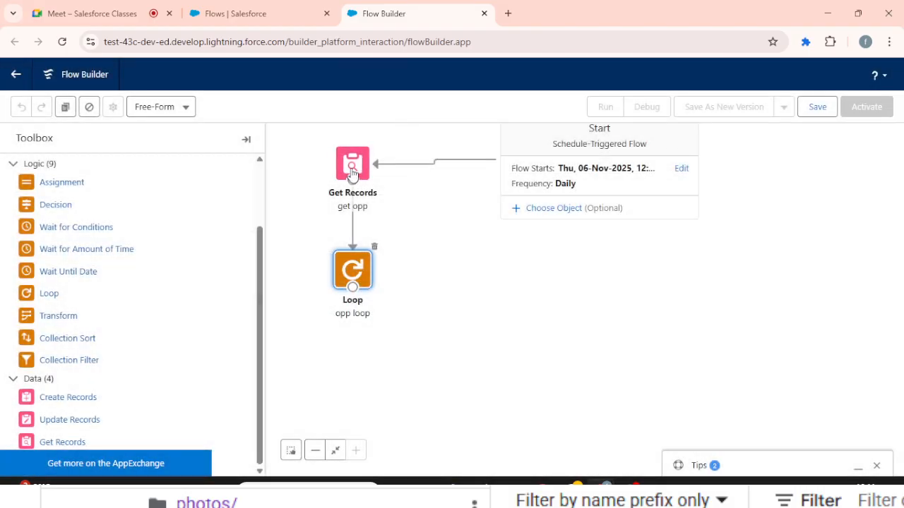
pyautogui.click(353, 173)
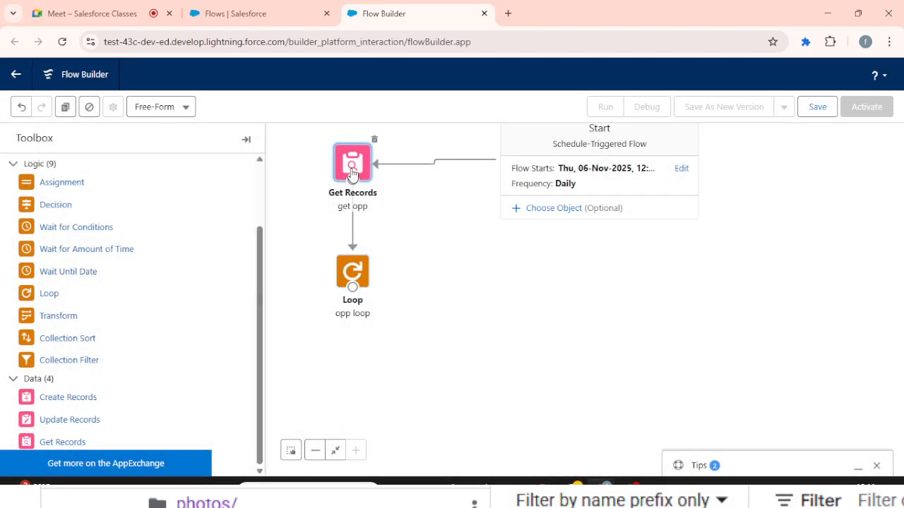
pyautogui.doubleClick(352, 173)
pyautogui.scroll(-3, 339, 246)
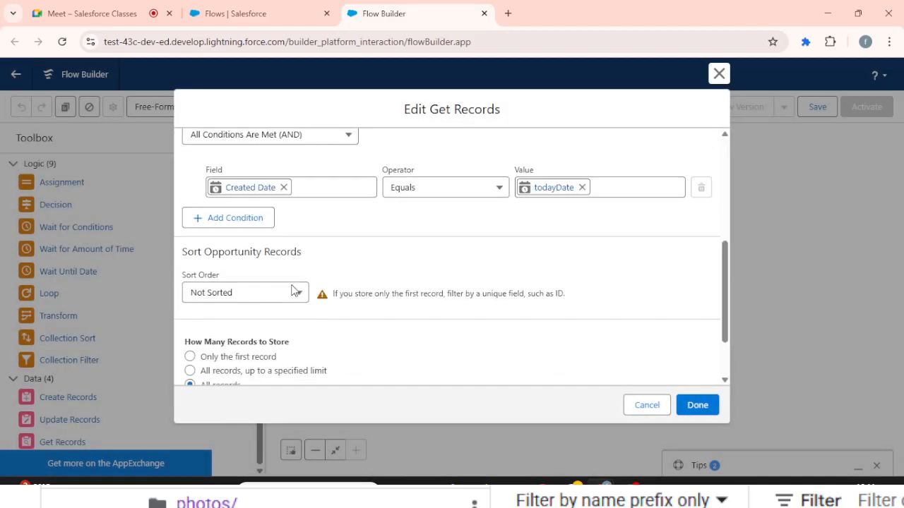
pyautogui.scroll(-1, 294, 290)
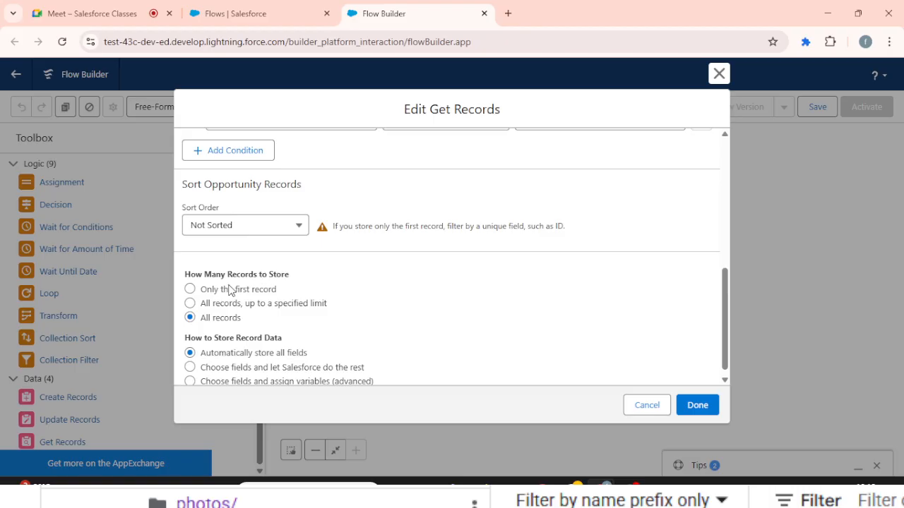
pyautogui.click(229, 291)
pyautogui.click(206, 323)
pyautogui.click(708, 410)
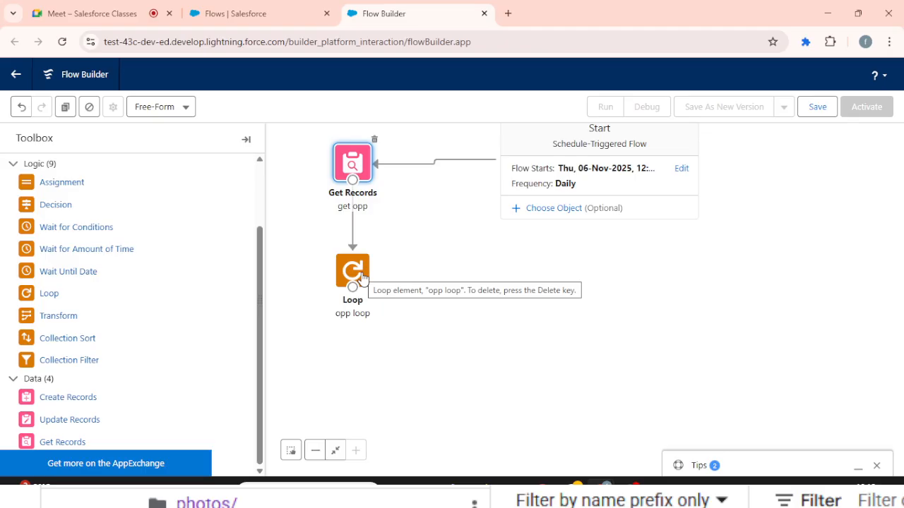
# - Add a Decision element labelled "opp check" with an outcome labelled "amount"
pyautogui.moveTo(40, 207); pyautogui.dragTo(406, 231)
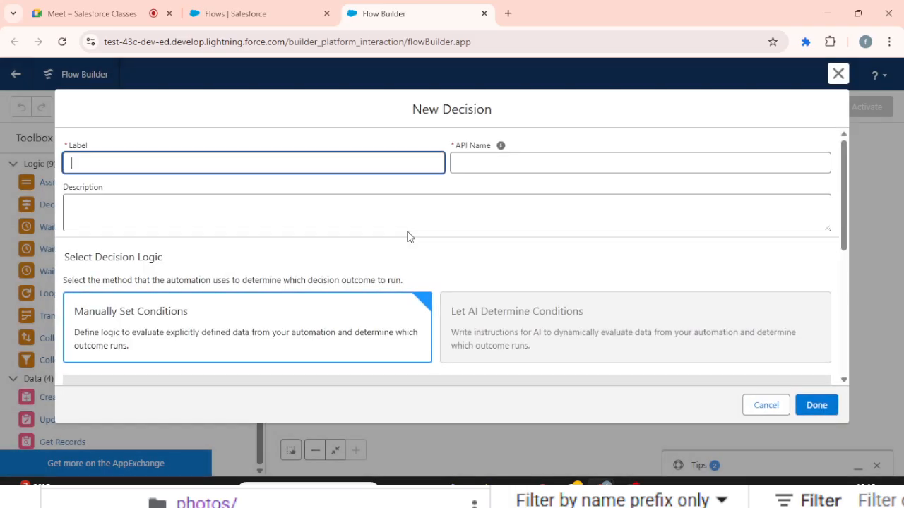
pyautogui.write('opp check')
pyautogui.press('Tab')
pyautogui.scroll(-5, 406, 237)
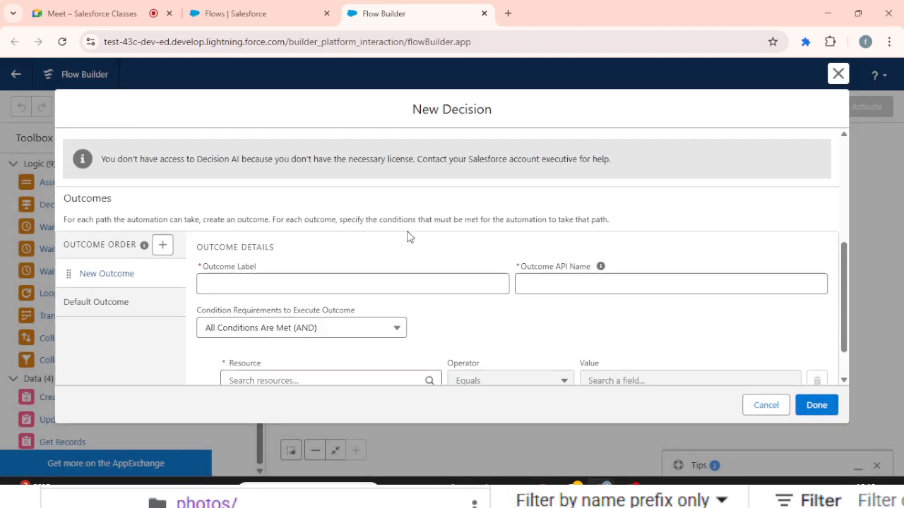
pyautogui.click(230, 281)
pyautogui.write('amount')
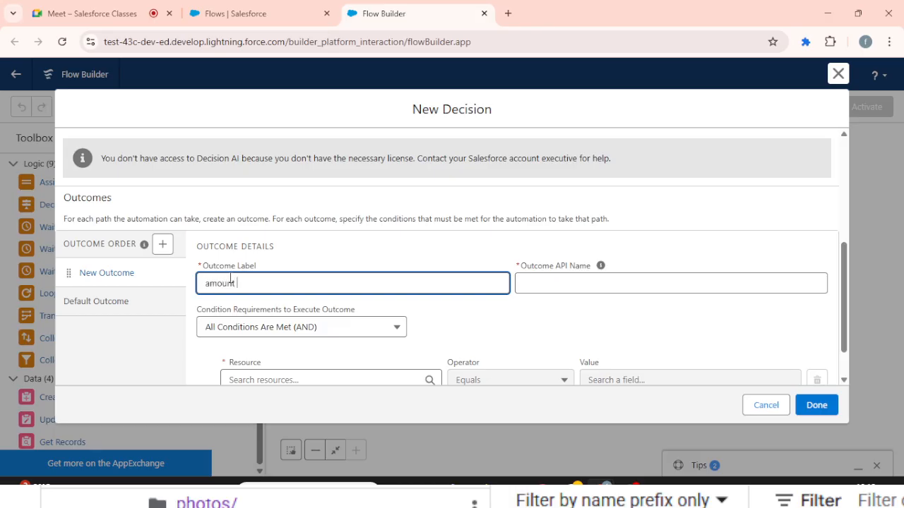
pyautogui.press('Tab')
pyautogui.scroll(-2, 281, 322)
pyautogui.click(279, 321)
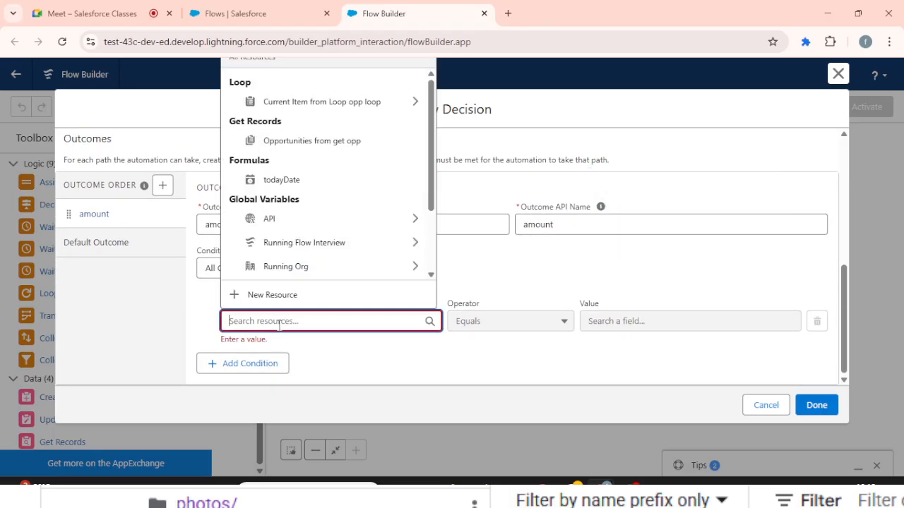
pyautogui.click(347, 112)
pyautogui.write('ma')
pyautogui.hotkey('ctrl', 'a')
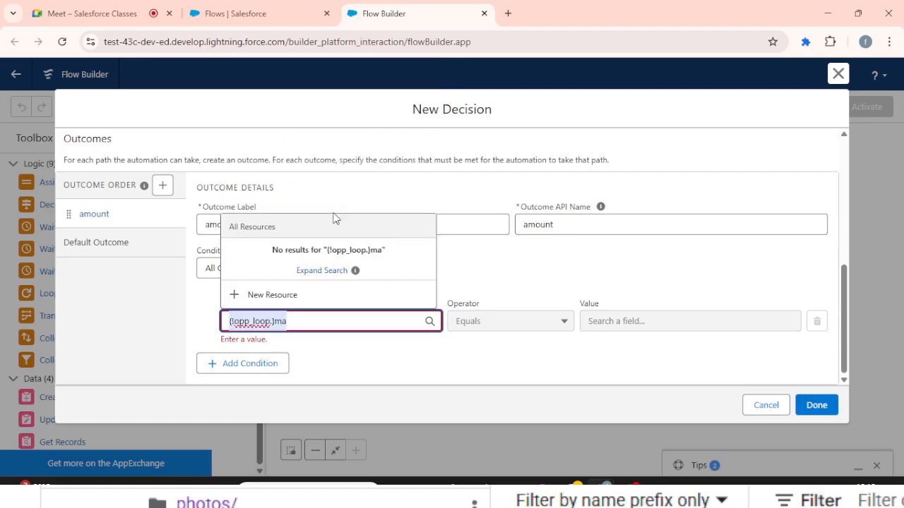
pyautogui.press('BackSpace')
# - Set the amount outcome's condition to the opp loop current item's Amount Greater Than or Equal 10000, and finish the decision
pyautogui.click(335, 103)
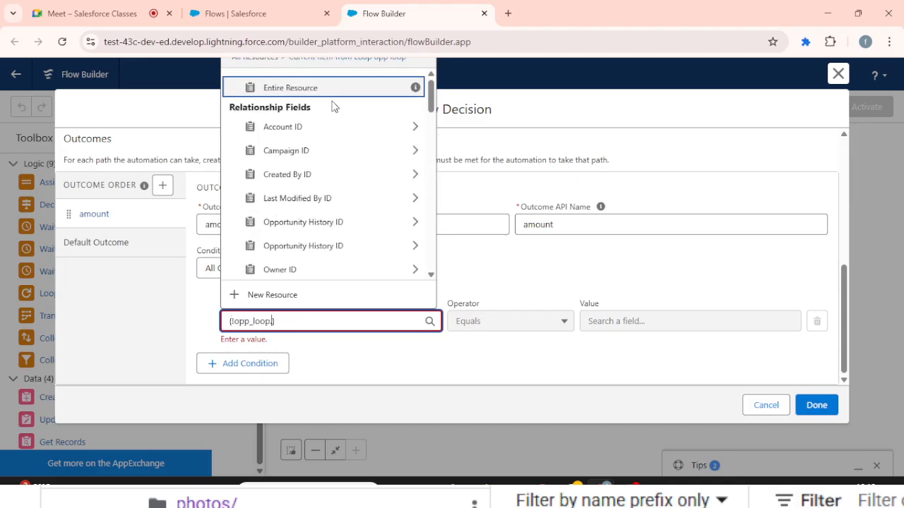
pyautogui.write('am')
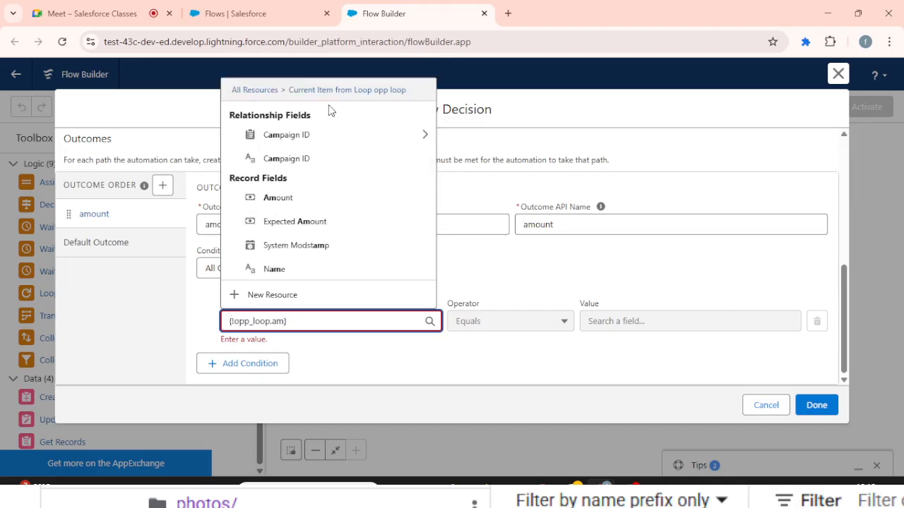
pyautogui.click(337, 204)
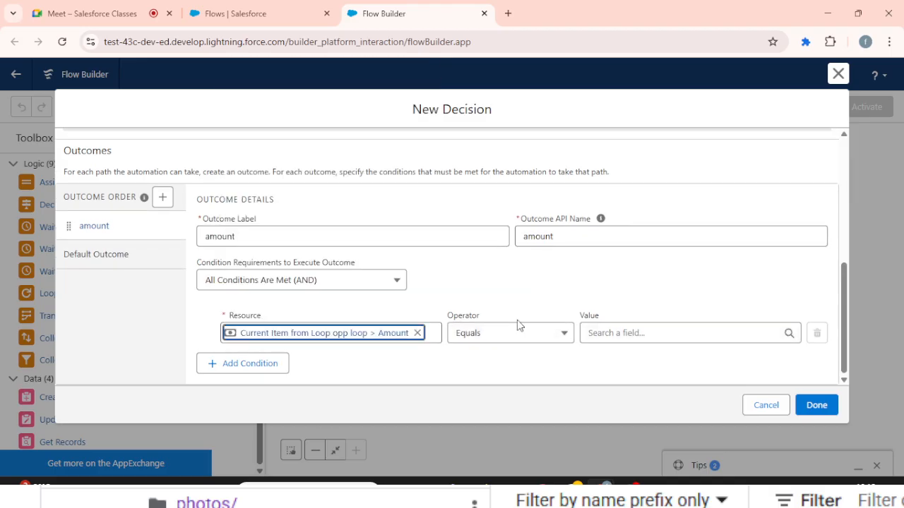
pyautogui.click(500, 335)
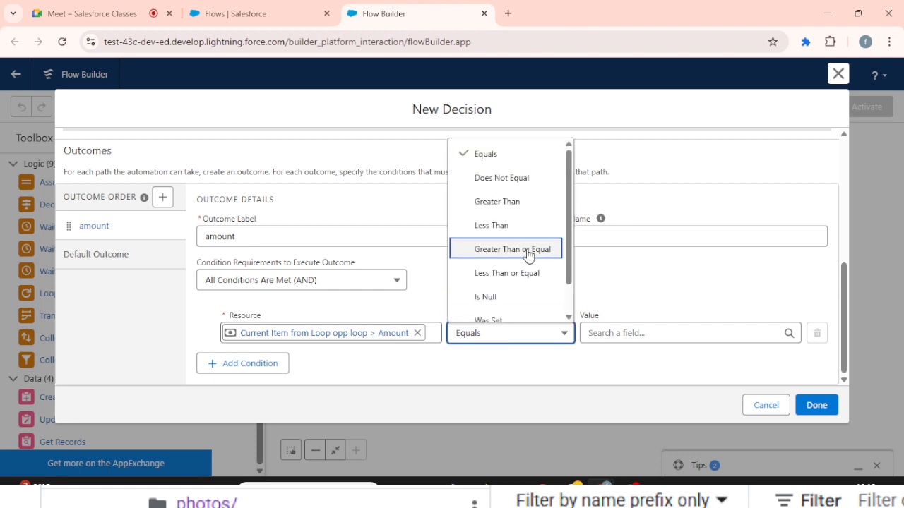
pyautogui.click(528, 253)
pyautogui.click(598, 332)
pyautogui.write('10000')
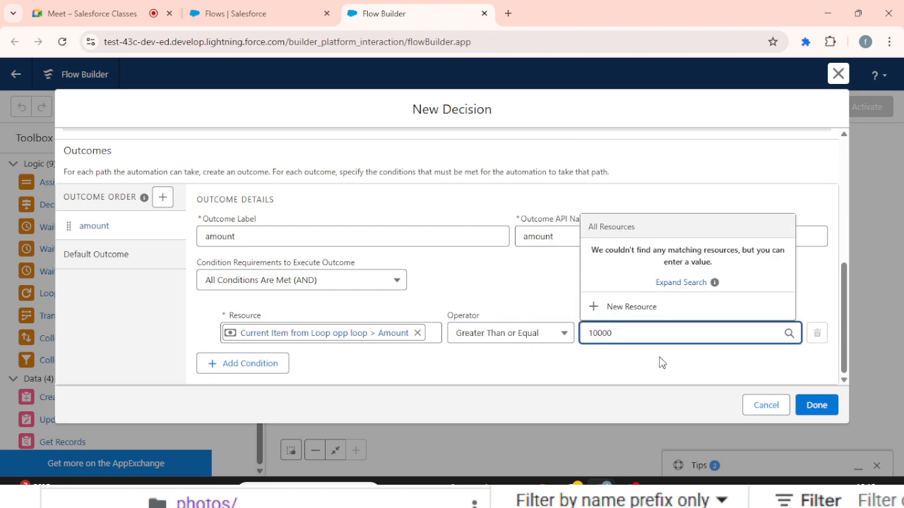
pyautogui.click(817, 406)
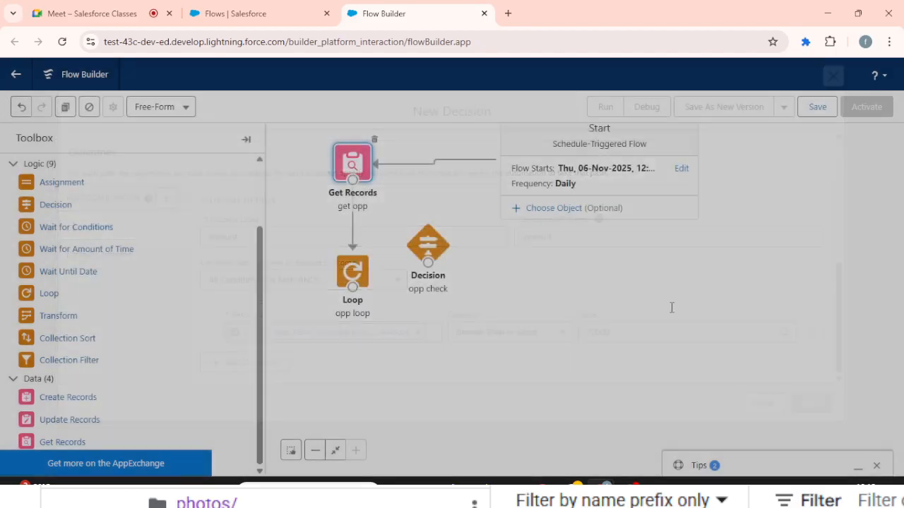
# - Connect the loop to the opp check decision for each item in the collection and move the decision farther from the loop
pyautogui.moveTo(353, 287); pyautogui.dragTo(428, 249)
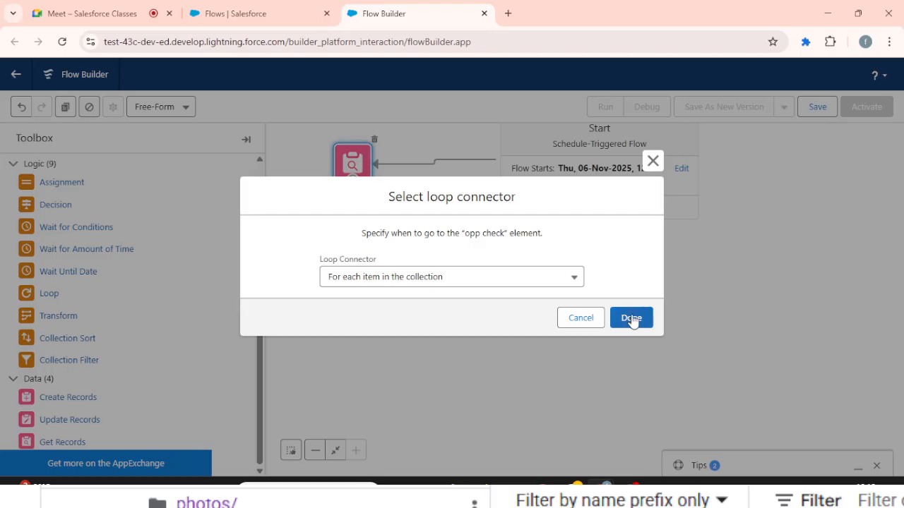
pyautogui.click(631, 319)
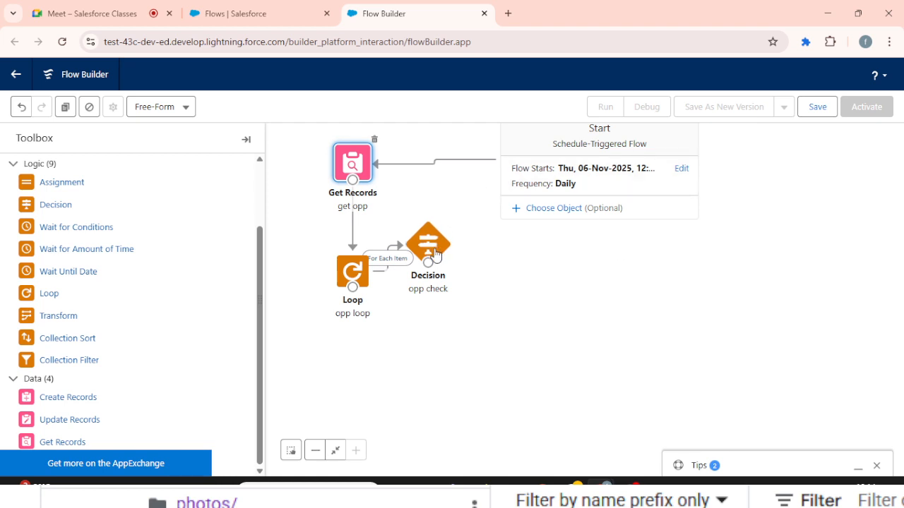
pyautogui.moveTo(428, 244); pyautogui.dragTo(513, 275)
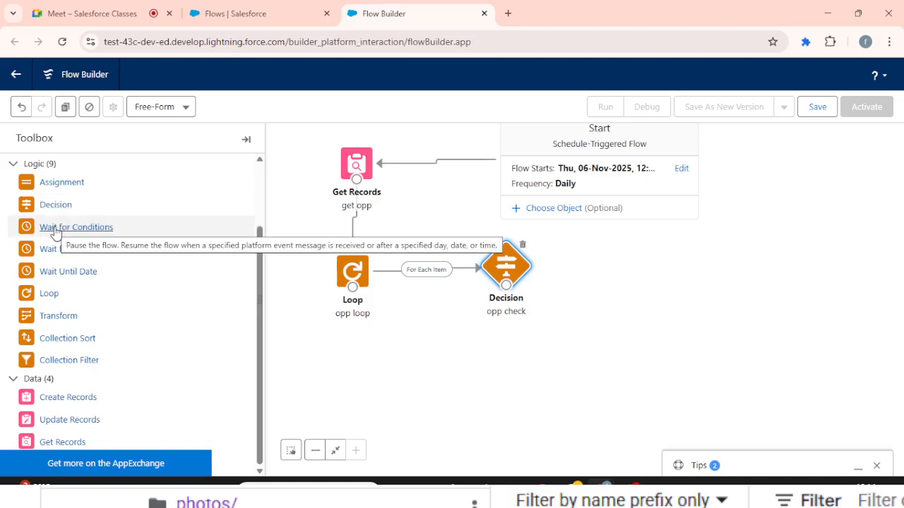
# - Add a Wait for Conditions element labelled "test" with a wait path labelled "testpath"
pyautogui.moveTo(58, 226); pyautogui.dragTo(551, 261)
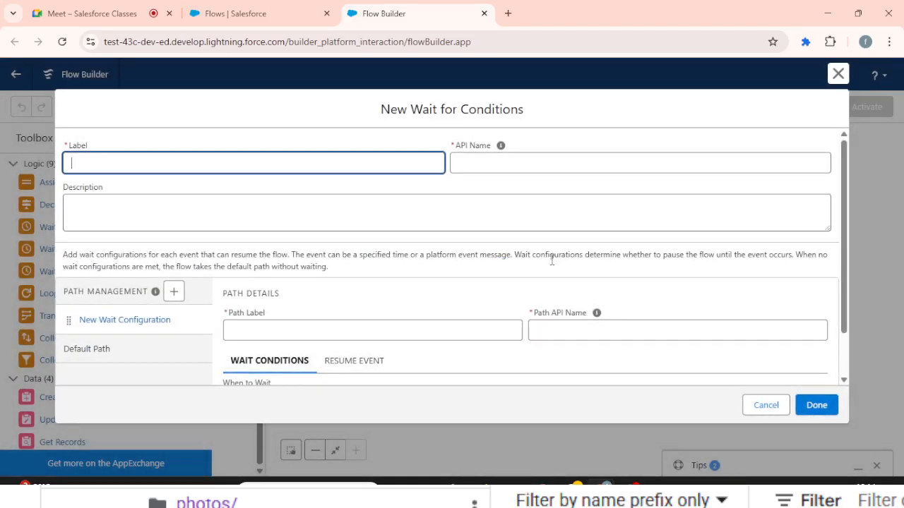
pyautogui.write('test')
pyautogui.press('Tab')
pyautogui.click(290, 329)
pyautogui.write('tes')
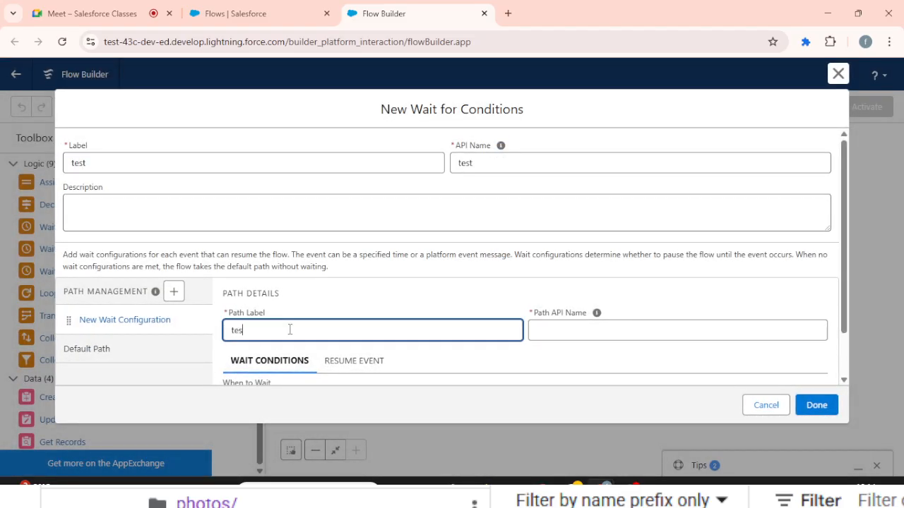
pyautogui.write('tpath')
pyautogui.press('Tab')
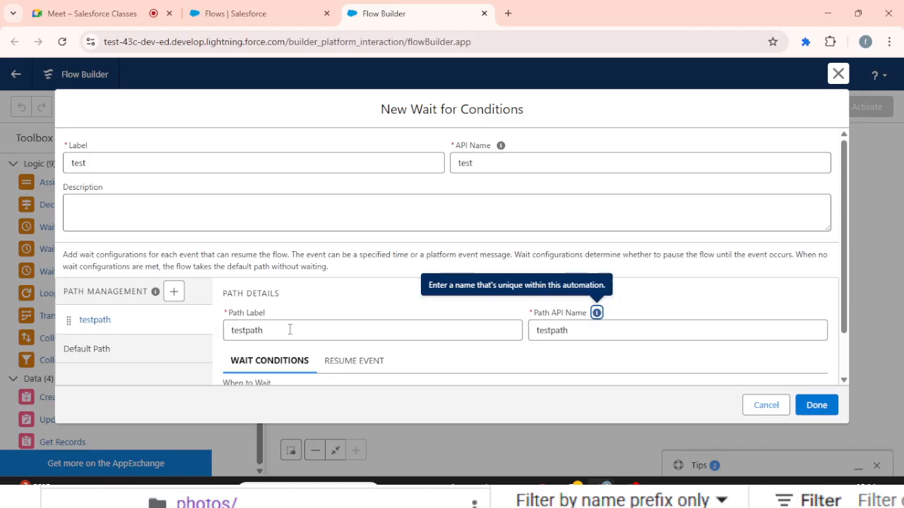
# - Make testpath wait only when All Conditions Are Met (AND)
pyautogui.scroll(-1, 290, 332)
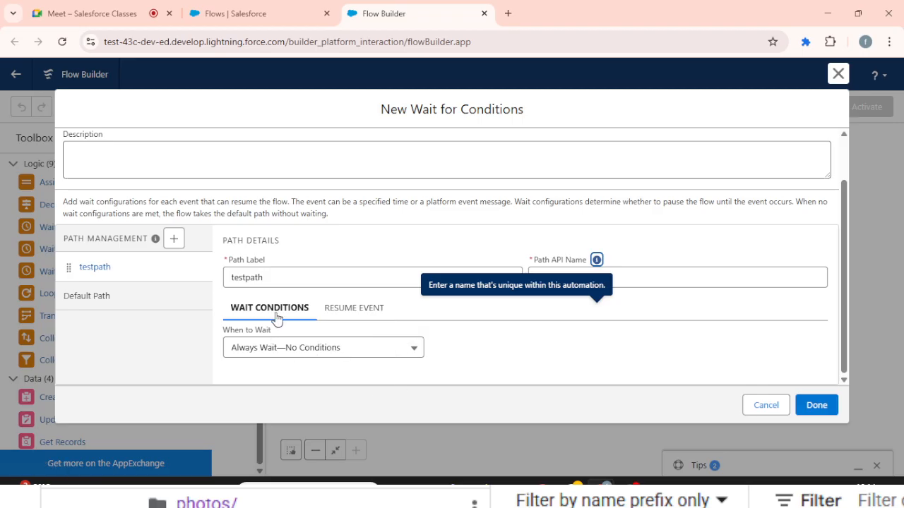
pyautogui.click(389, 347)
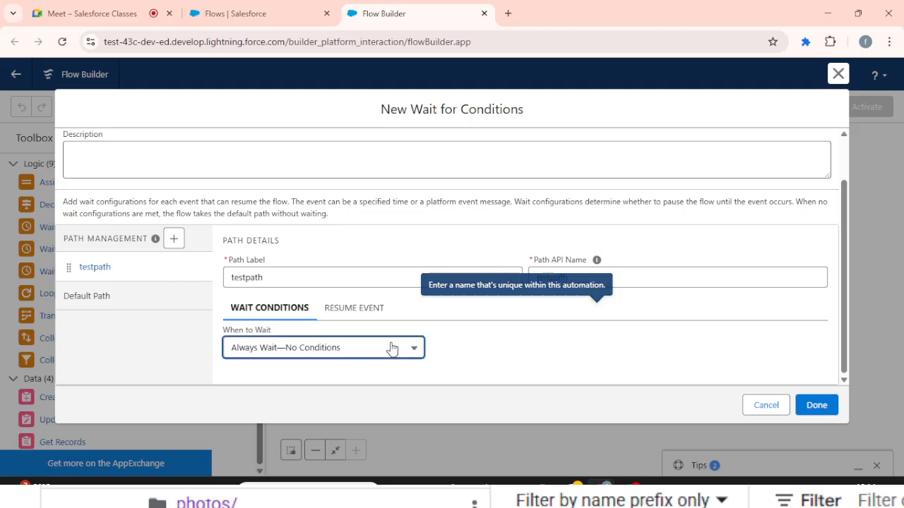
pyautogui.click(349, 375)
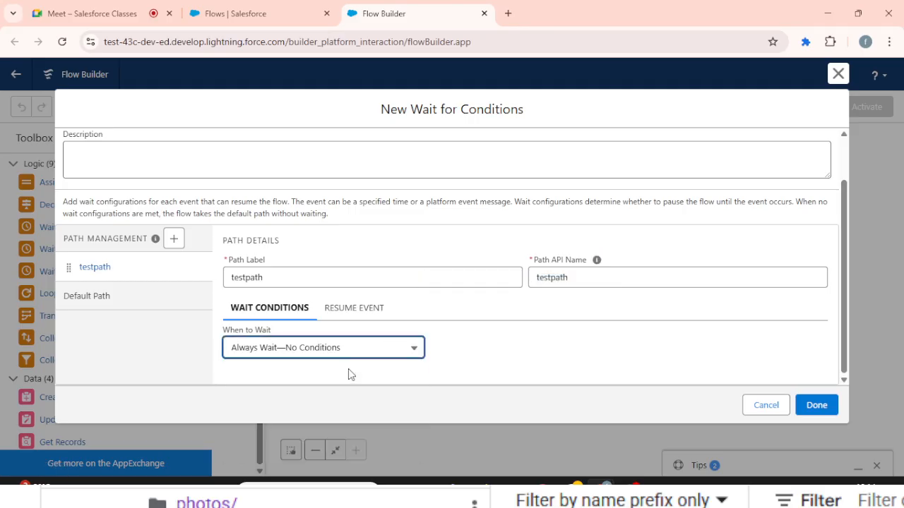
pyautogui.click(334, 355)
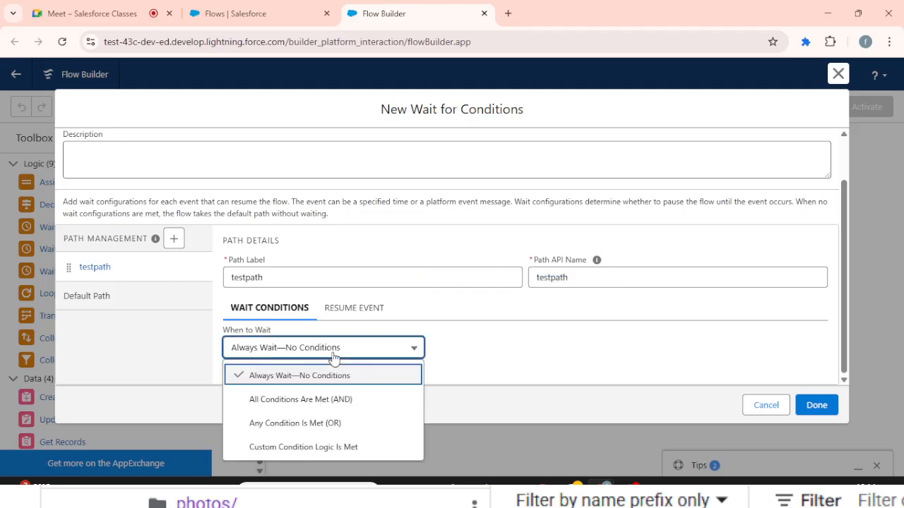
pyautogui.click(286, 399)
pyautogui.scroll(-1, 515, 317)
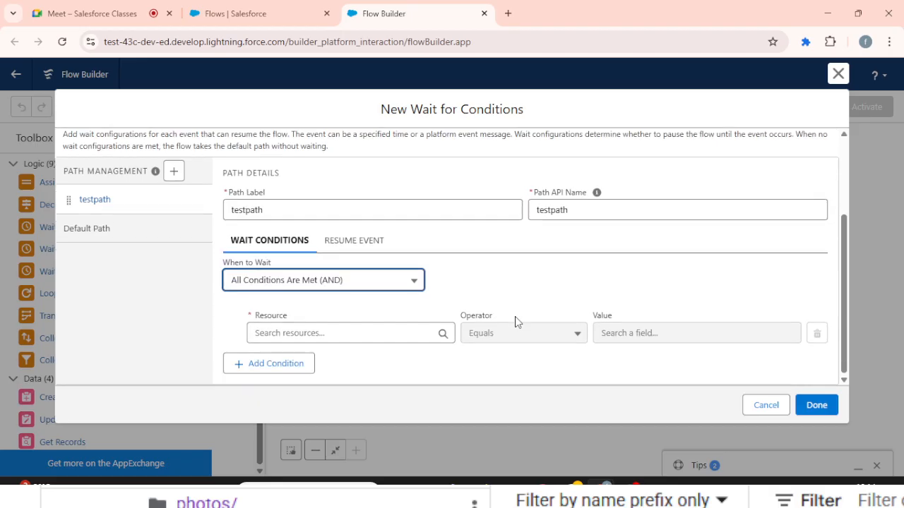
# - Set testpath's wait condition to the opp loop current item's Amount Greater Than or Equal 1000
pyautogui.click(373, 336)
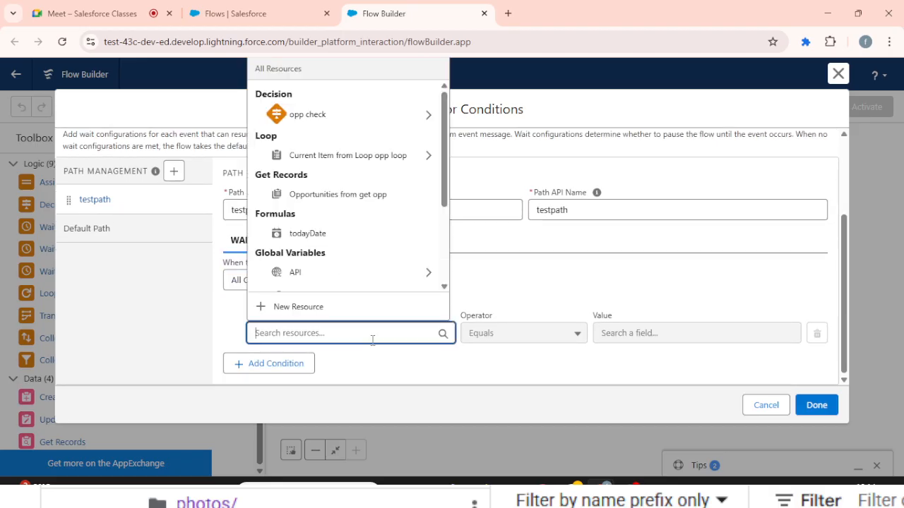
pyautogui.click(353, 156)
pyautogui.write('am')
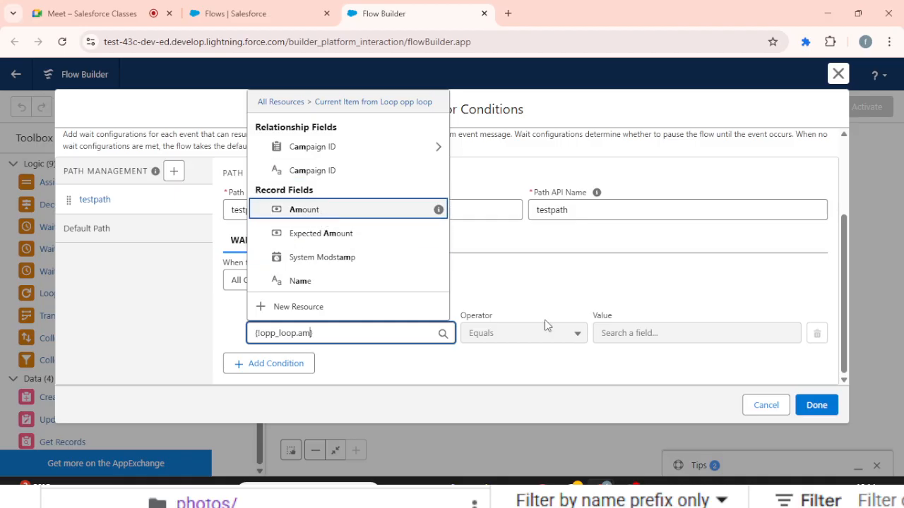
pyautogui.press('Return')
pyautogui.click(579, 337)
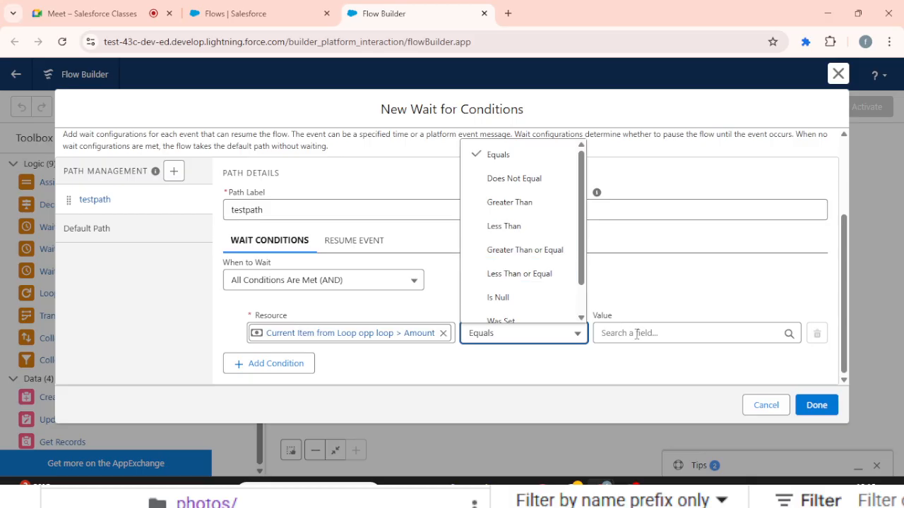
pyautogui.click(559, 258)
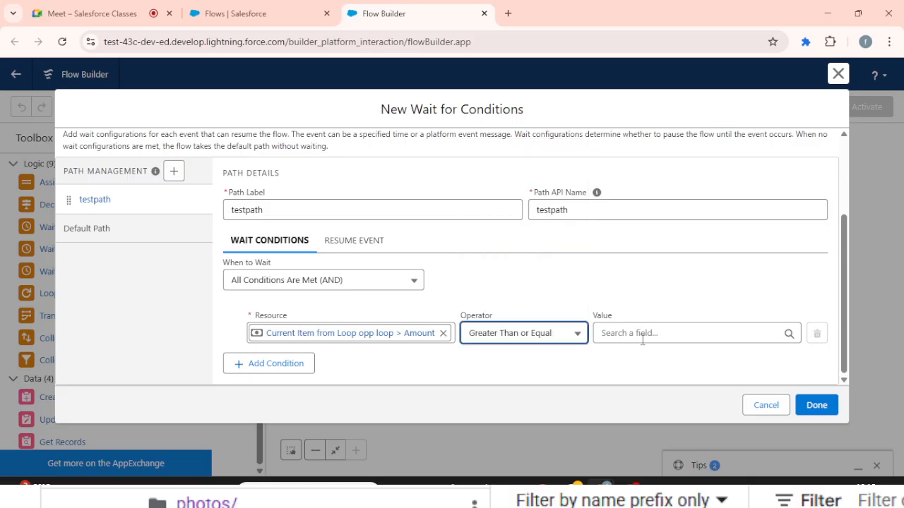
pyautogui.click(643, 340)
pyautogui.write('1000')
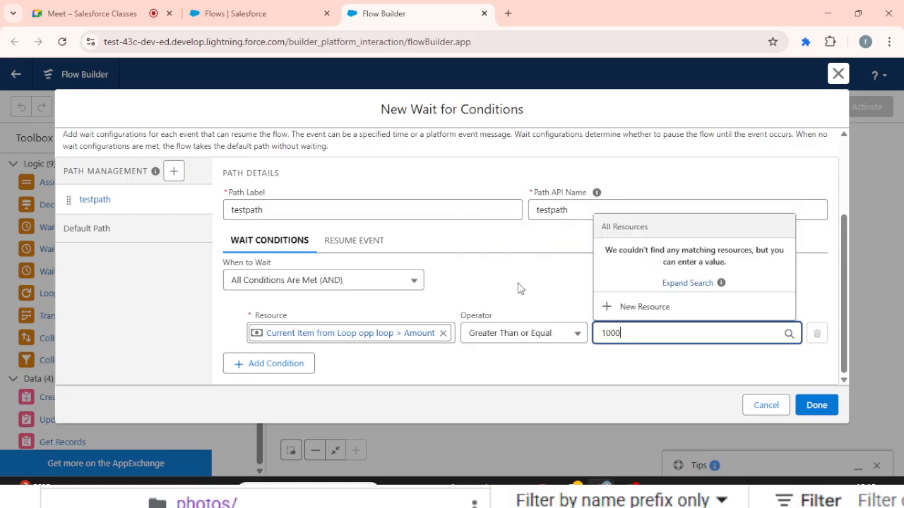
pyautogui.click(519, 288)
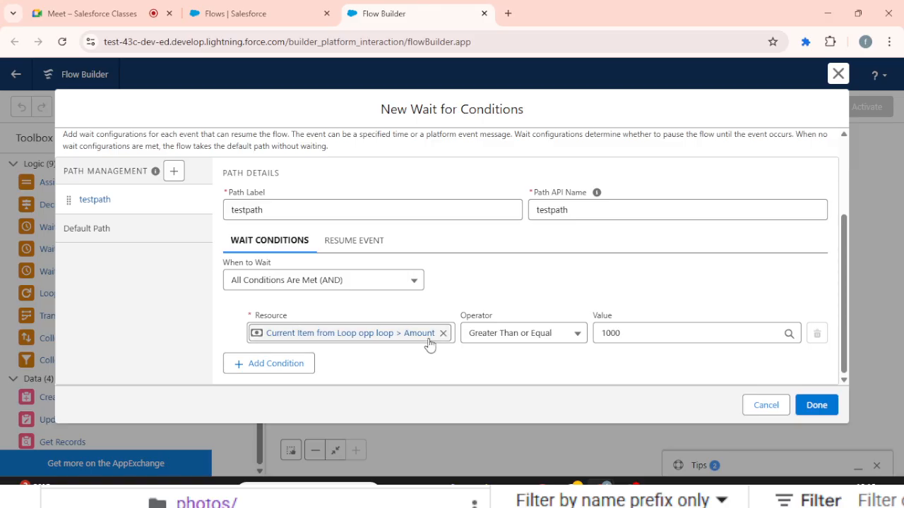
# - Try to finish the test Wait for Conditions element and dismiss the error notice
pyautogui.click(814, 404)
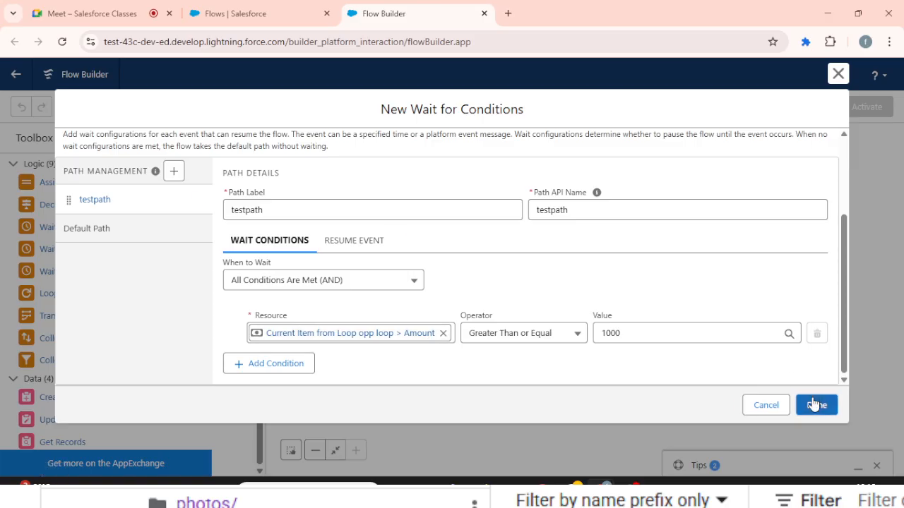
pyautogui.click(847, 342)
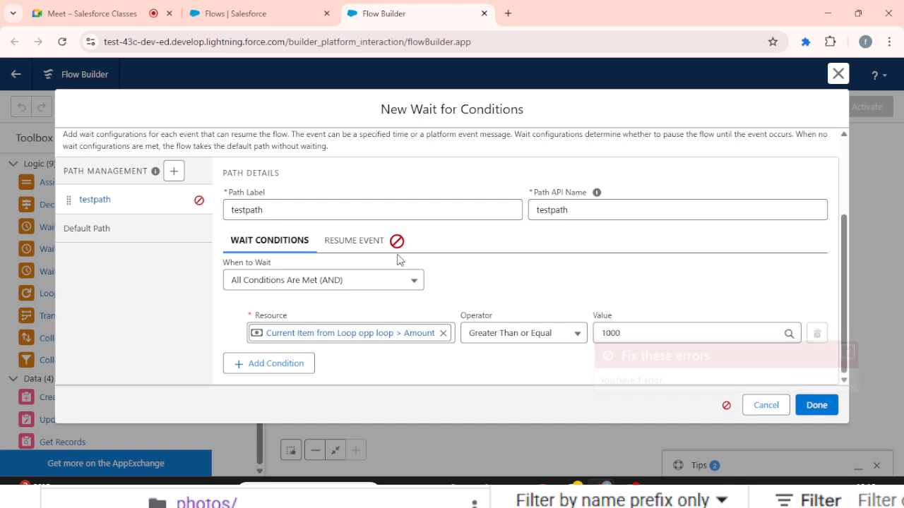
pyautogui.scroll(3, 398, 256)
pyautogui.scroll(-3, 398, 257)
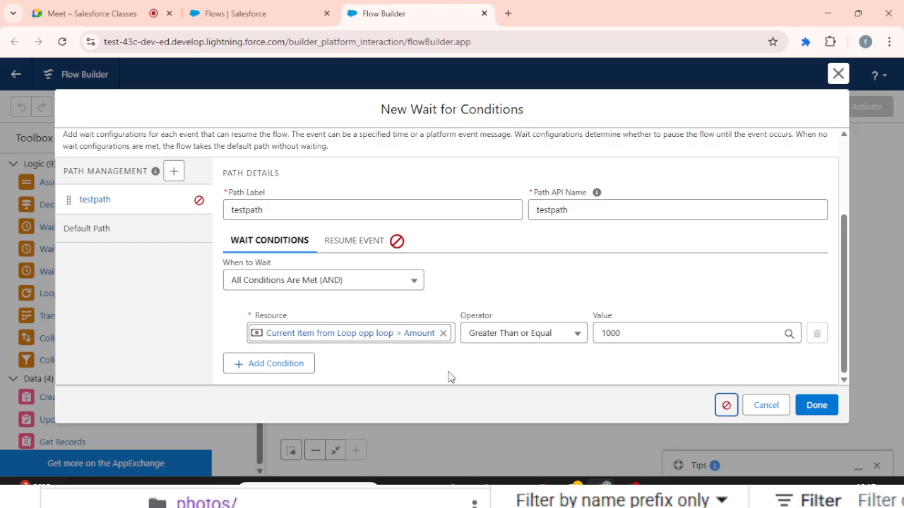
pyautogui.tripleClick(472, 110)
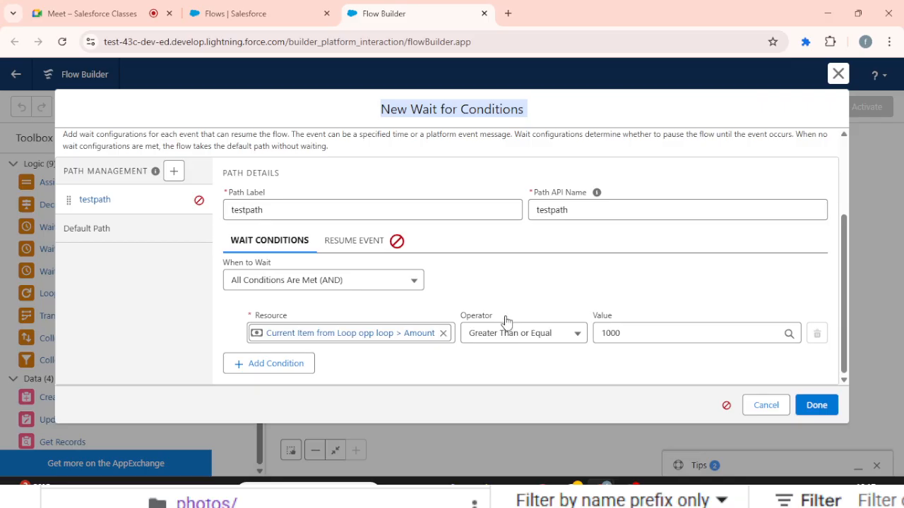
# - Define testpath's resume event as a specified time with todayDate as the base time, and review it against the wait conditions
pyautogui.click(354, 249)
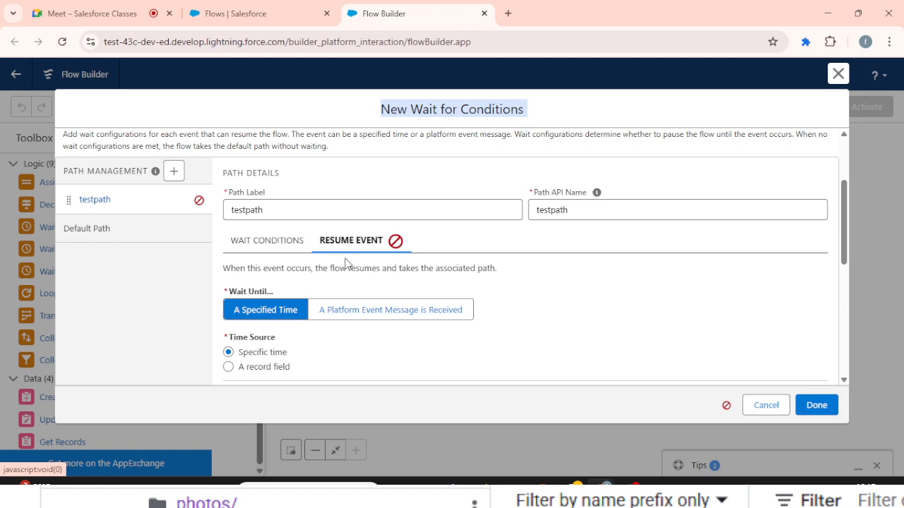
pyautogui.scroll(-3, 346, 264)
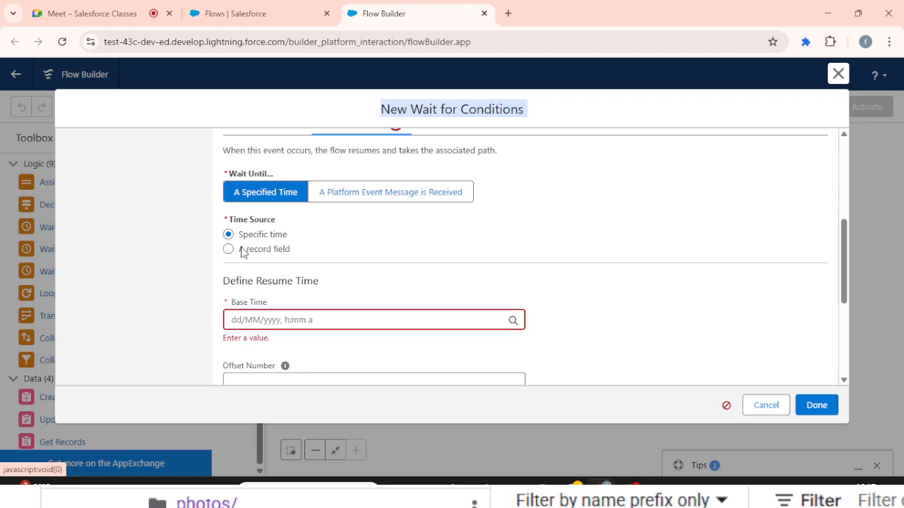
pyautogui.click(295, 319)
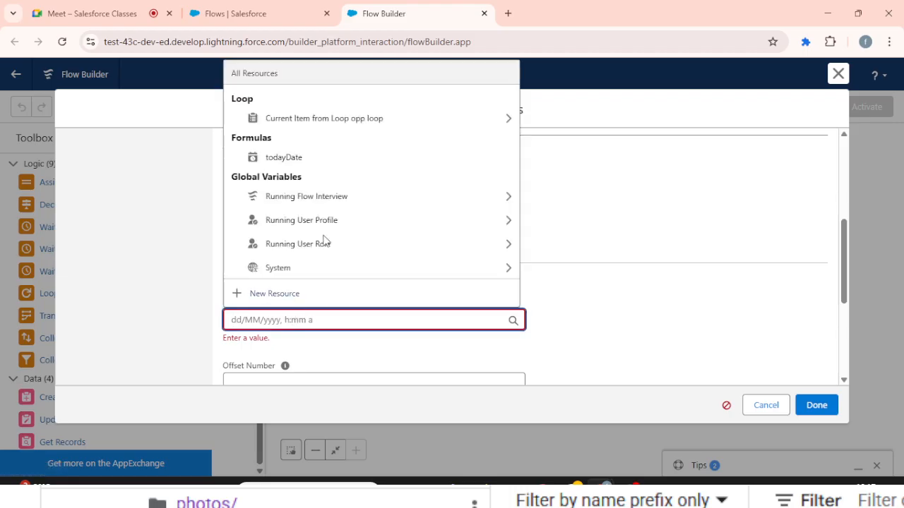
pyautogui.click(320, 159)
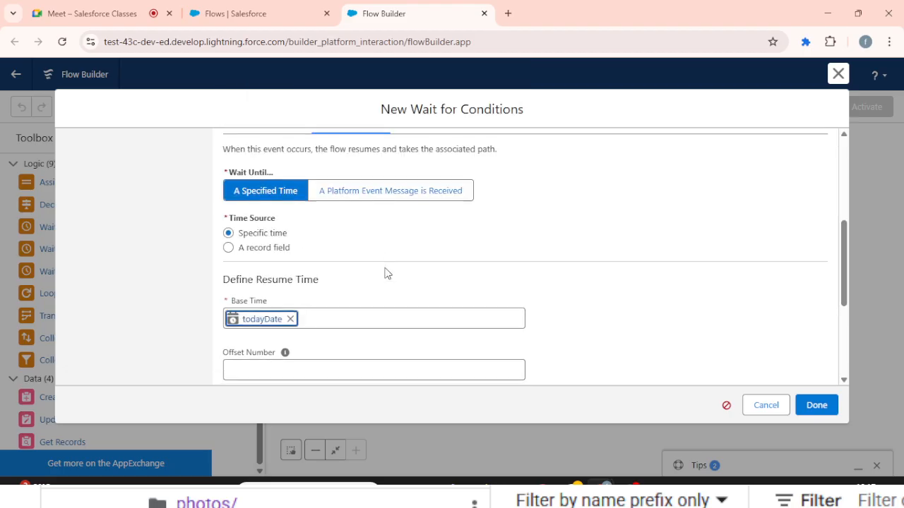
pyautogui.scroll(-3, 387, 274)
pyautogui.scroll(3, 385, 273)
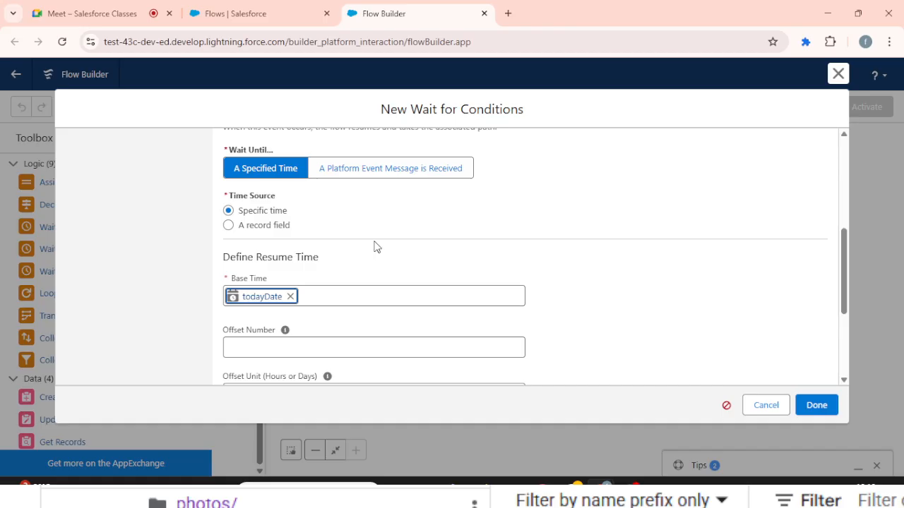
pyautogui.scroll(3, 375, 246)
pyautogui.click(303, 209)
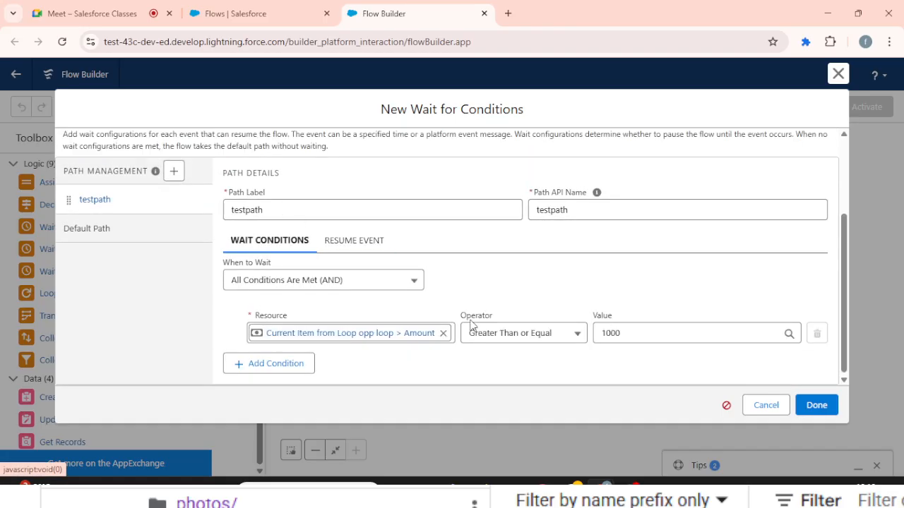
pyautogui.click(349, 242)
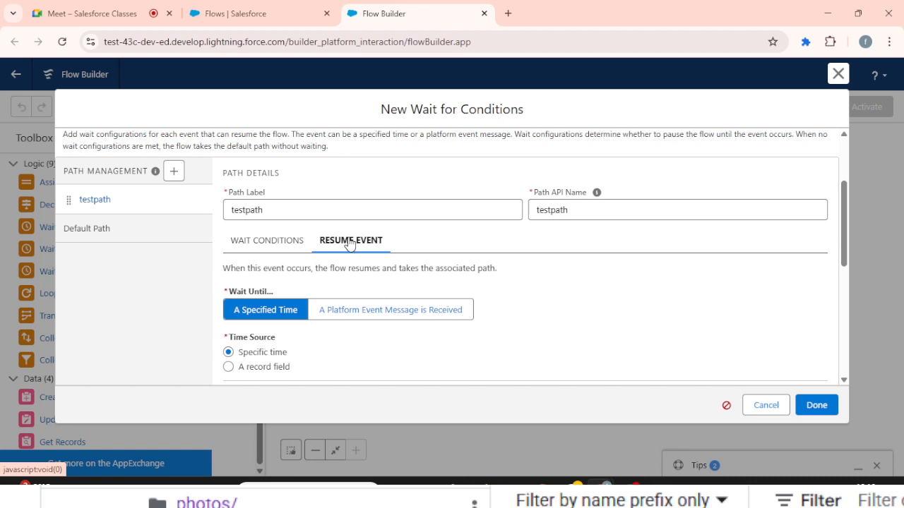
pyautogui.scroll(-2, 349, 243)
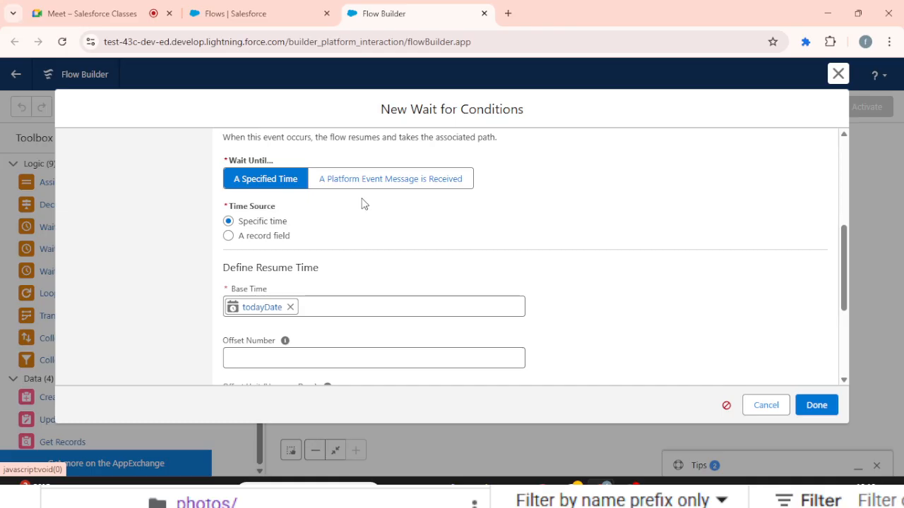
# - Switch testpath's resume event to receiving a platform event message, choosing API Anomaly Event
pyautogui.click(387, 186)
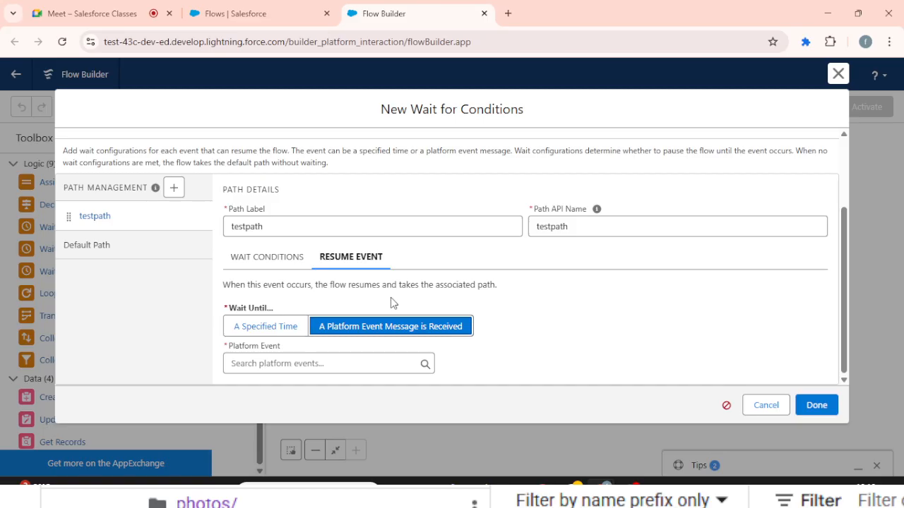
pyautogui.click(323, 364)
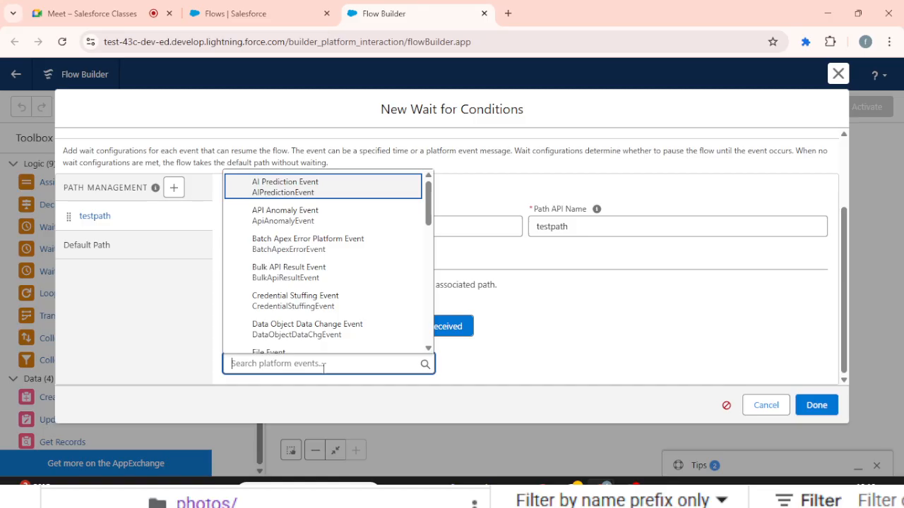
pyautogui.click(336, 213)
pyautogui.click(516, 315)
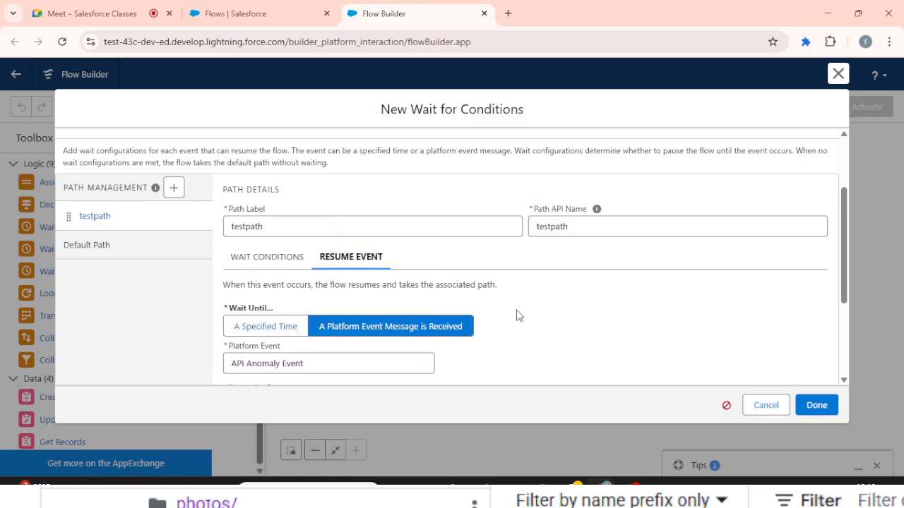
pyautogui.scroll(-3, 517, 315)
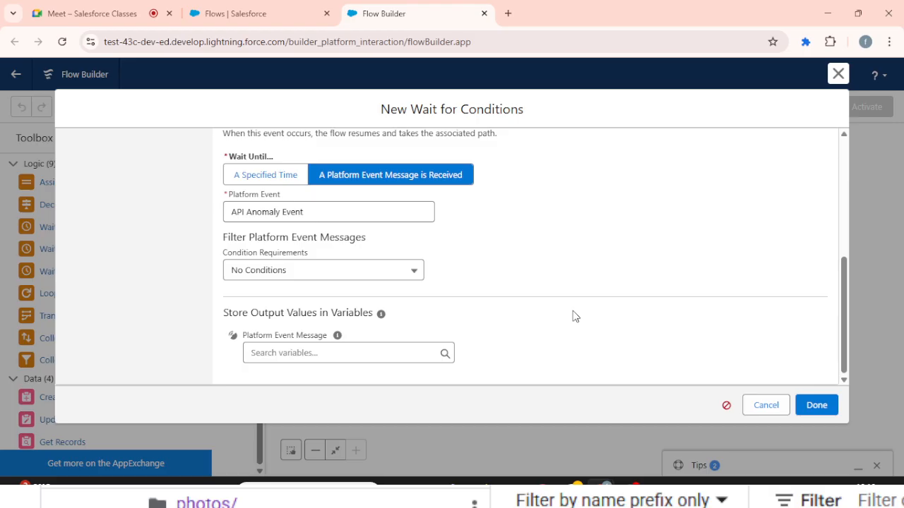
# - Set testpath's resume event to a specified time with todayDate as the base time, and finish the wait element
pyautogui.click(243, 180)
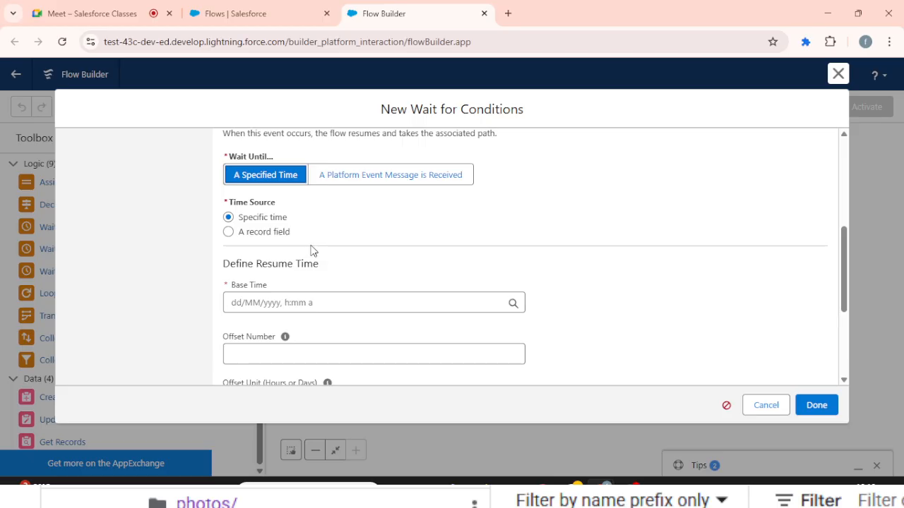
pyautogui.scroll(-3, 313, 251)
pyautogui.click(286, 174)
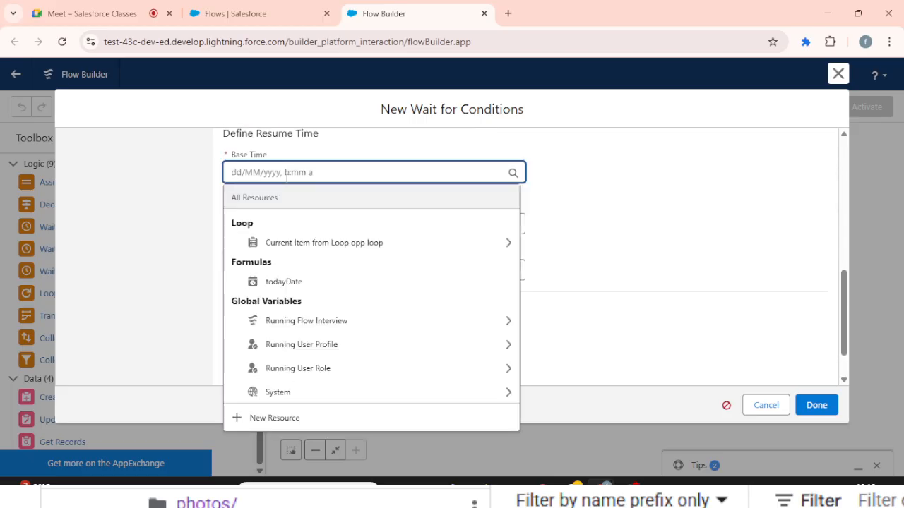
pyautogui.click(299, 281)
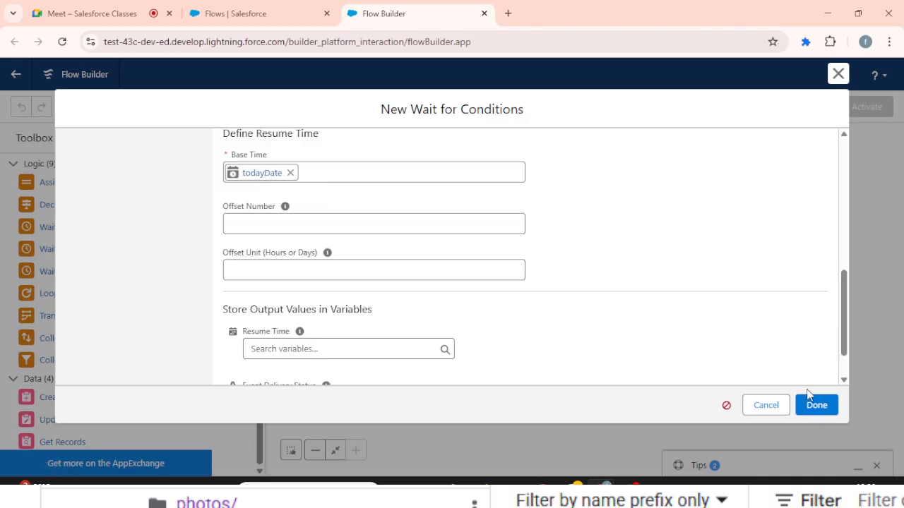
pyautogui.click(827, 412)
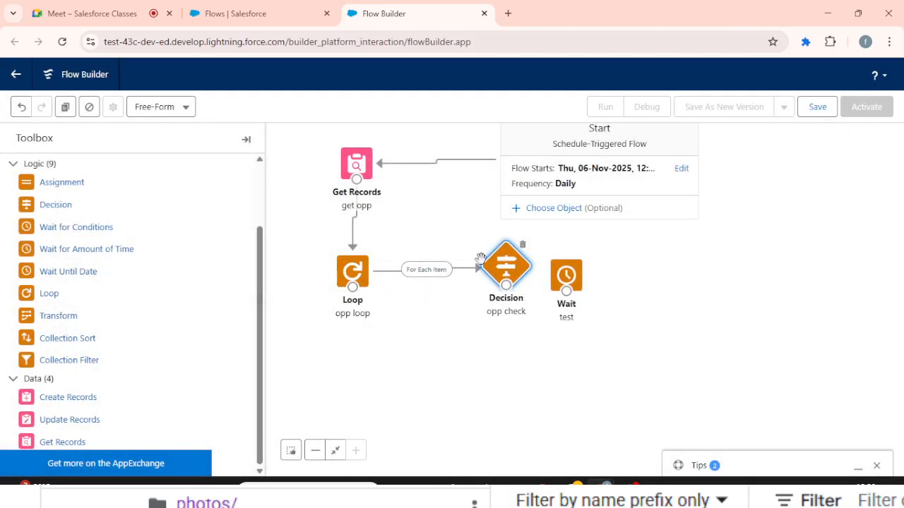
# - Reroute the opp loop's for-each-item connector from opp check to the test wait element, and move the wait element beyond the decision
pyautogui.click(468, 272)
pyautogui.press('Delete')
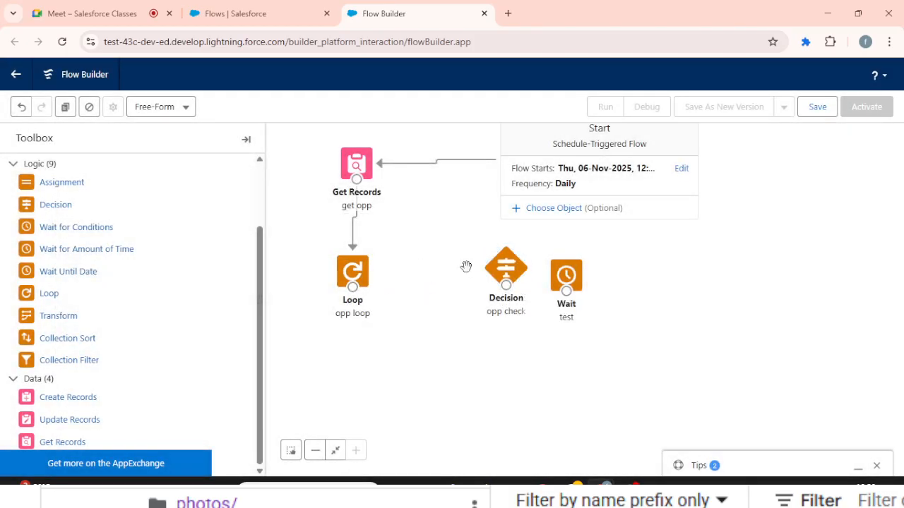
pyautogui.moveTo(353, 288); pyautogui.dragTo(566, 289)
pyautogui.click(631, 318)
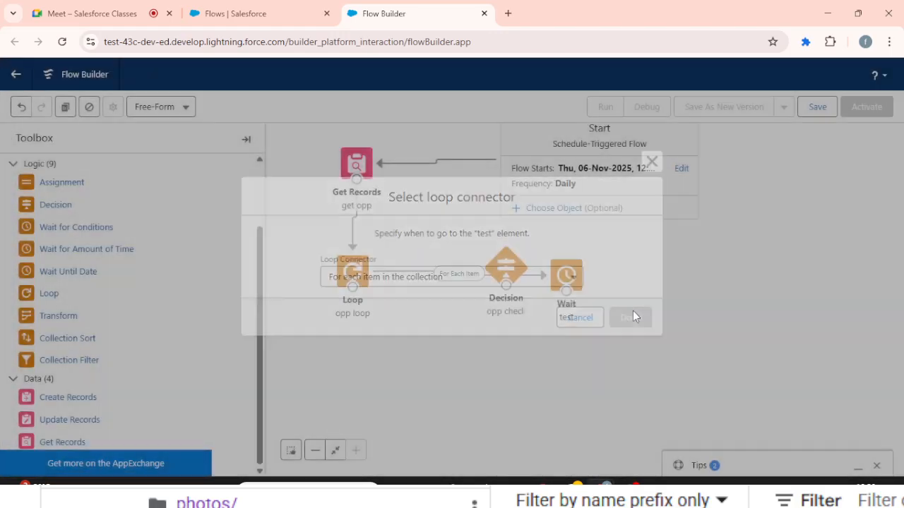
pyautogui.moveTo(566, 280); pyautogui.dragTo(629, 276)
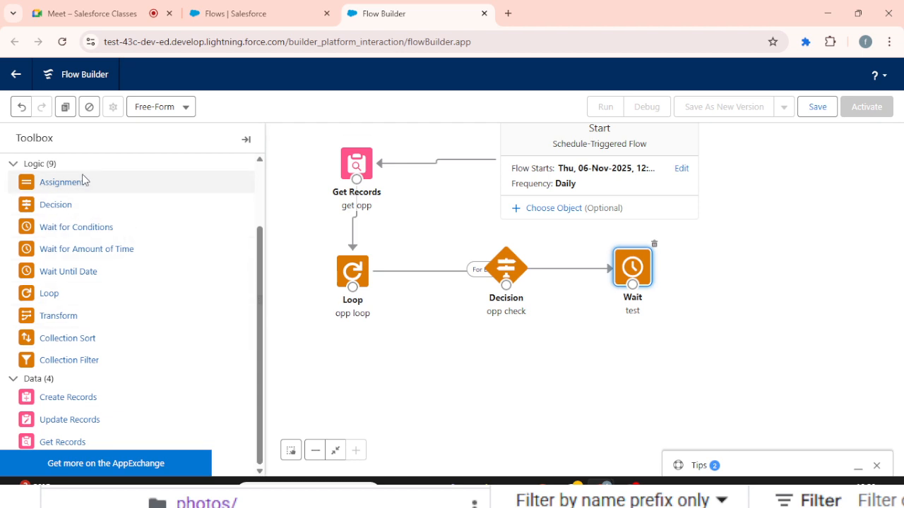
# - Add an Assignment element labelled "task assign" to the canvas below the opp check decision and test wait elements
pyautogui.moveTo(80, 184); pyautogui.dragTo(566, 328)
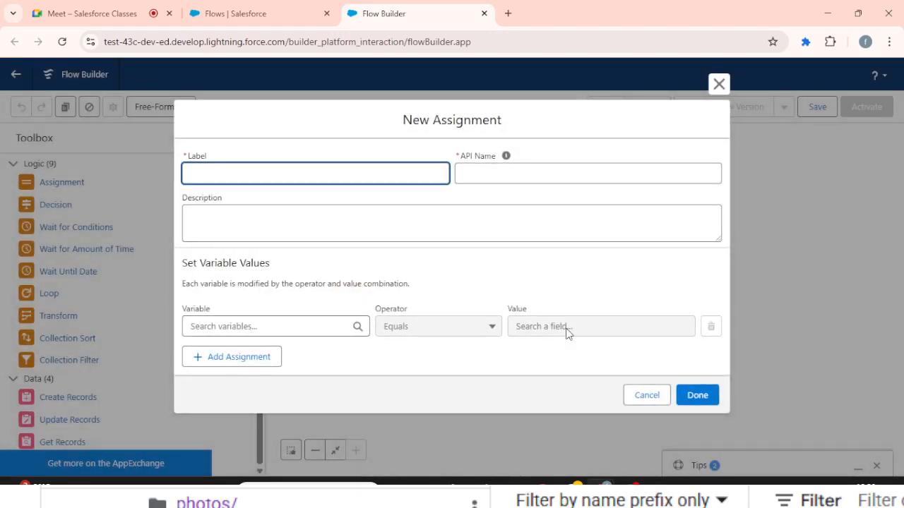
pyautogui.write('task assign')
pyautogui.press('Tab')
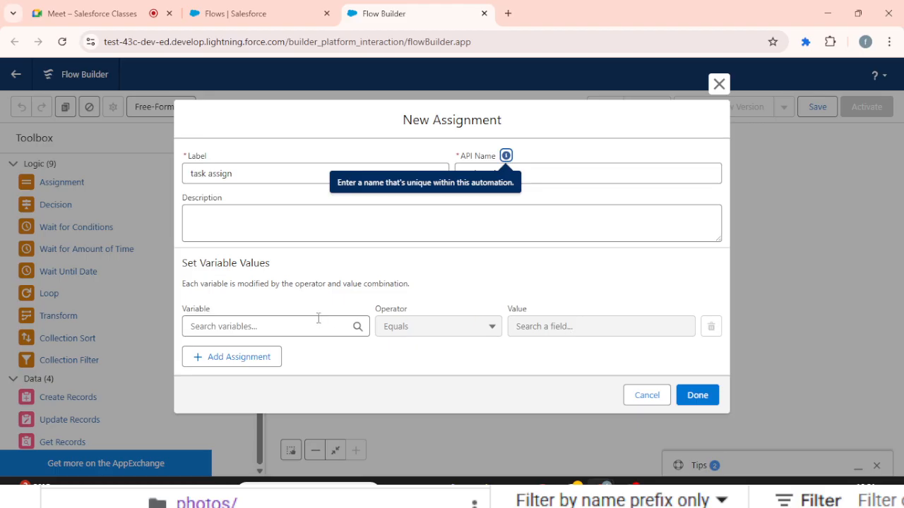
# - Start a new resource for the assignment's variable, with Variable as the resource type and taskRec as the API name
pyautogui.click(295, 320)
pyautogui.click(258, 298)
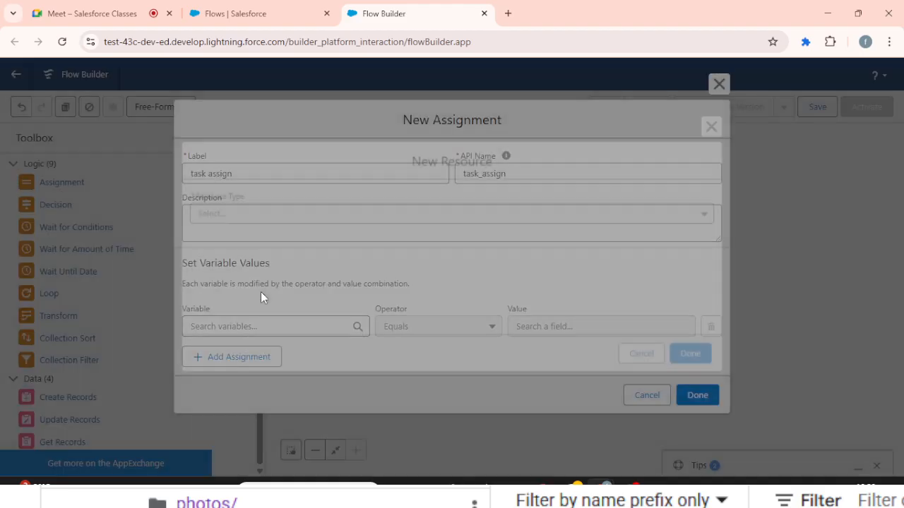
pyautogui.click(276, 213)
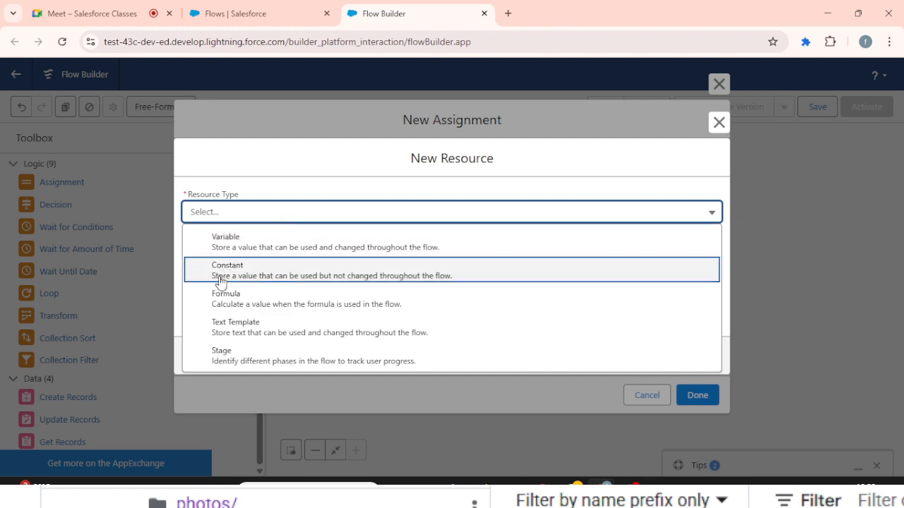
pyautogui.click(226, 243)
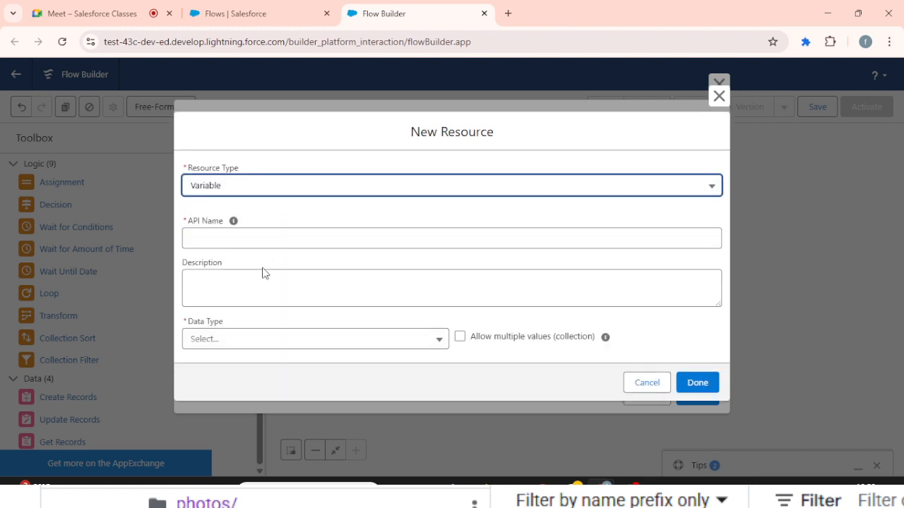
pyautogui.click(230, 233)
pyautogui.write('taskRec')
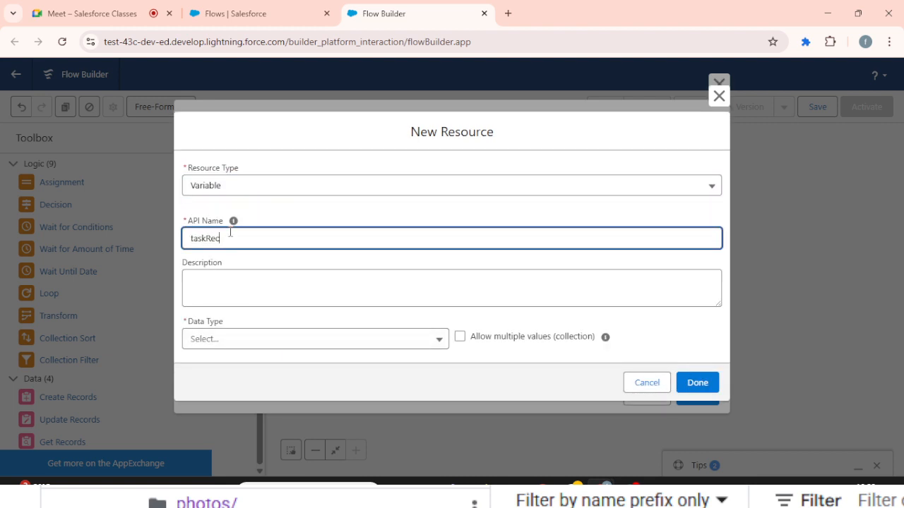
pyautogui.press('Tab')
# - Give taskRec the Record data type with Task as its object, and finish the resource
pyautogui.click(244, 342)
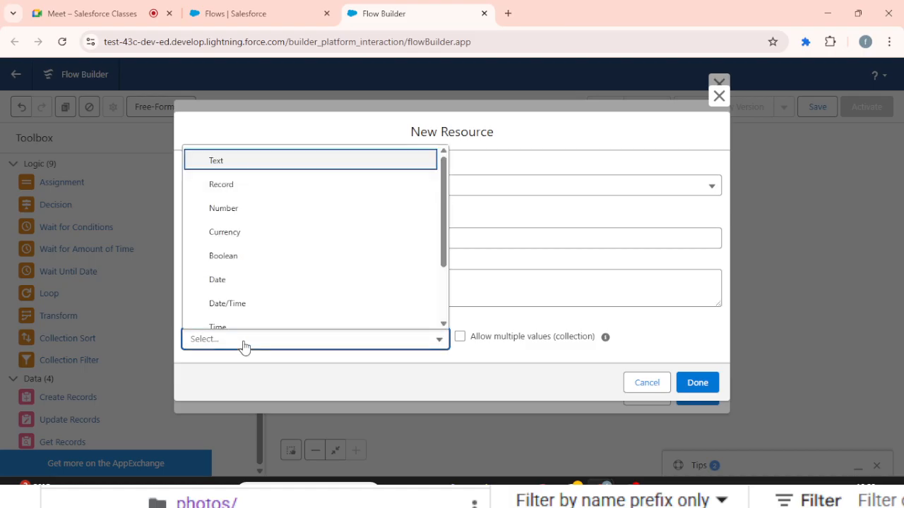
pyautogui.click(274, 196)
pyautogui.scroll(-1, 478, 270)
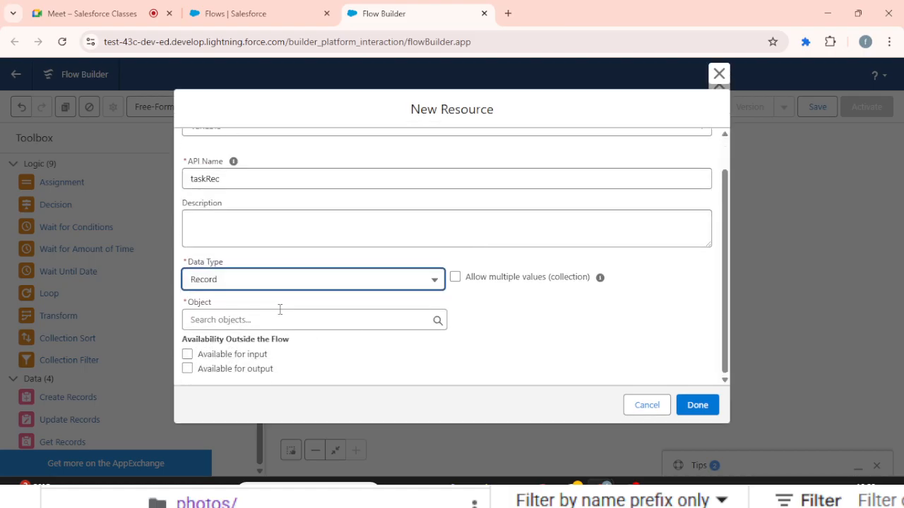
pyautogui.click(250, 319)
pyautogui.write('task')
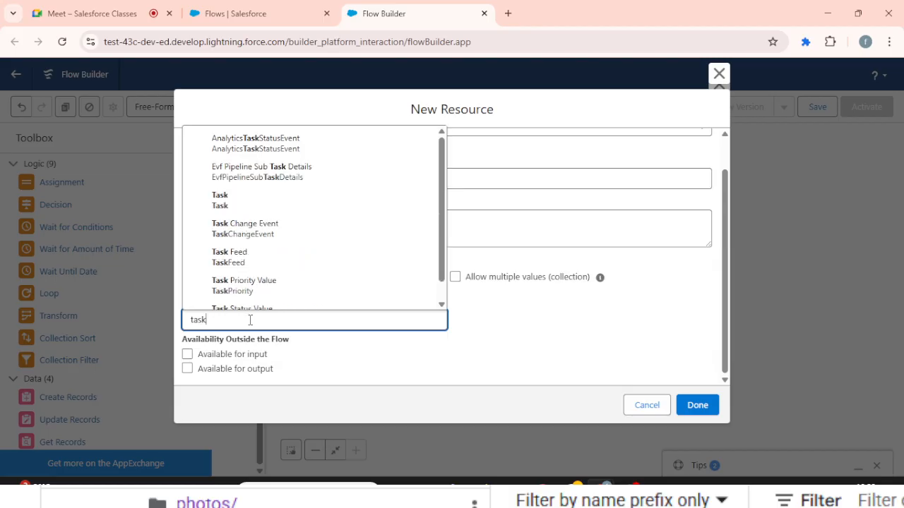
pyautogui.click(254, 198)
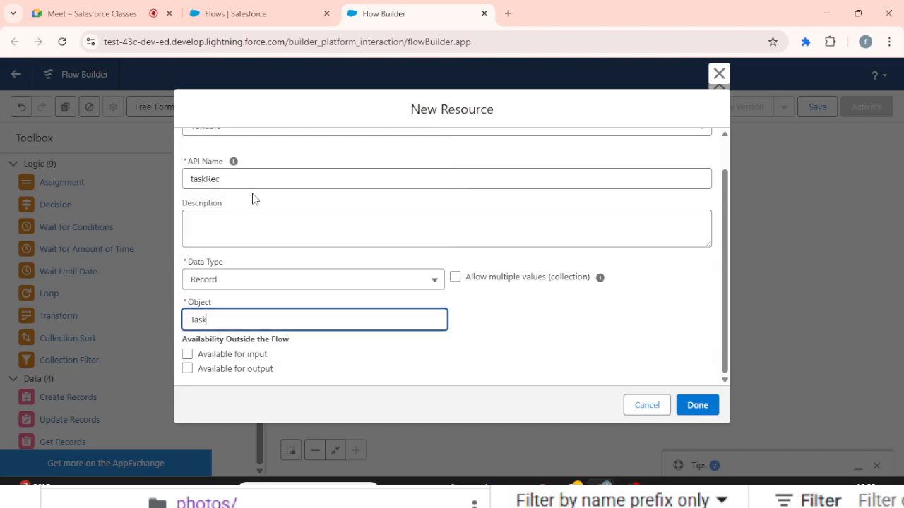
pyautogui.click(706, 405)
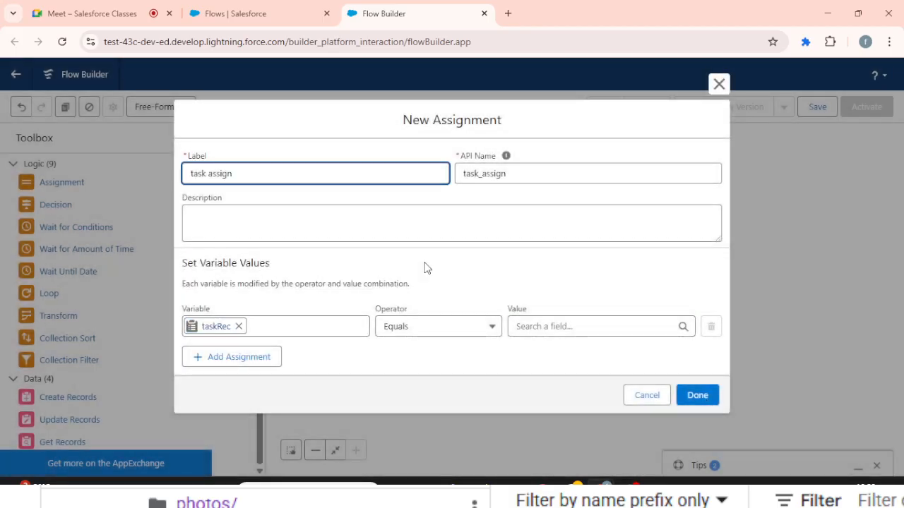
# - Assign taskRec's Account ID to equal the Account ID of the current item from the opp loop
pyautogui.click(239, 327)
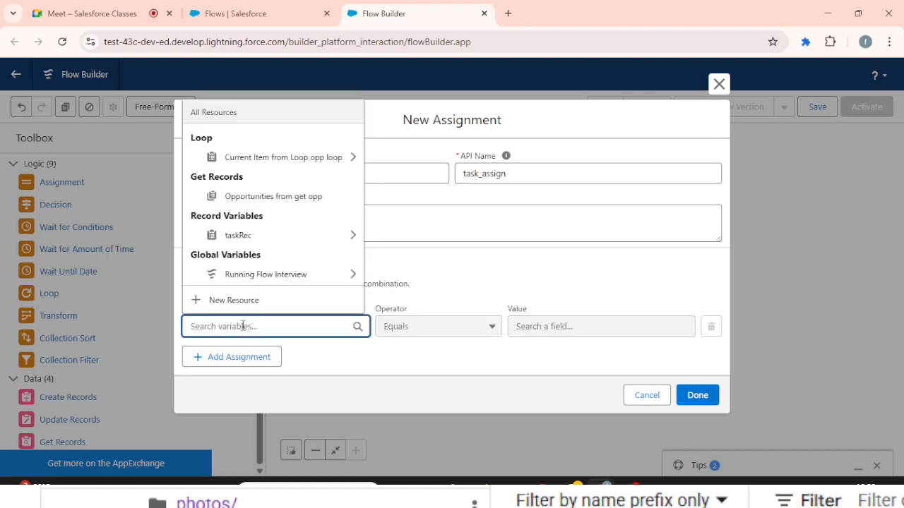
pyautogui.click(286, 236)
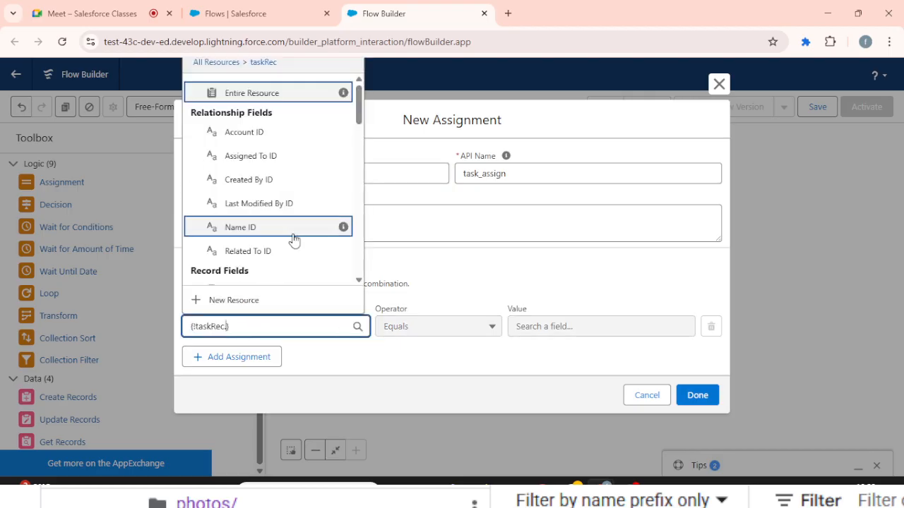
pyautogui.click(260, 129)
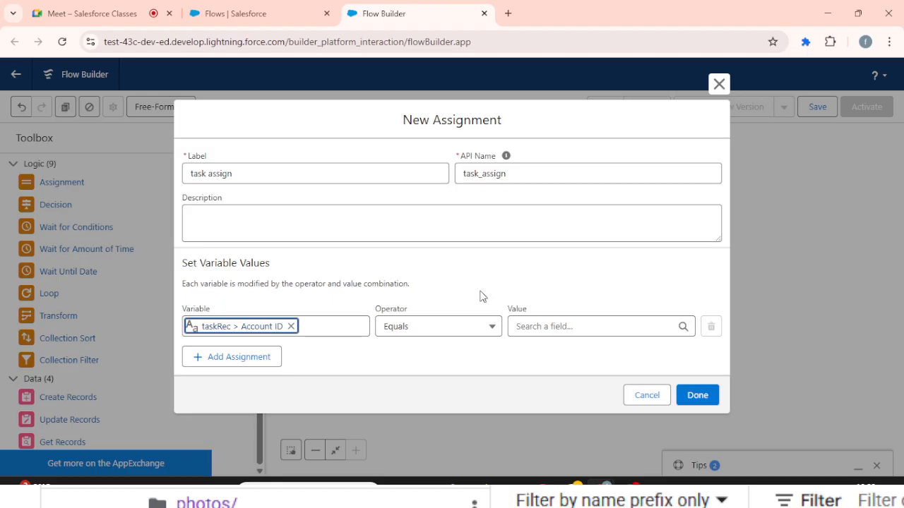
pyautogui.click(516, 325)
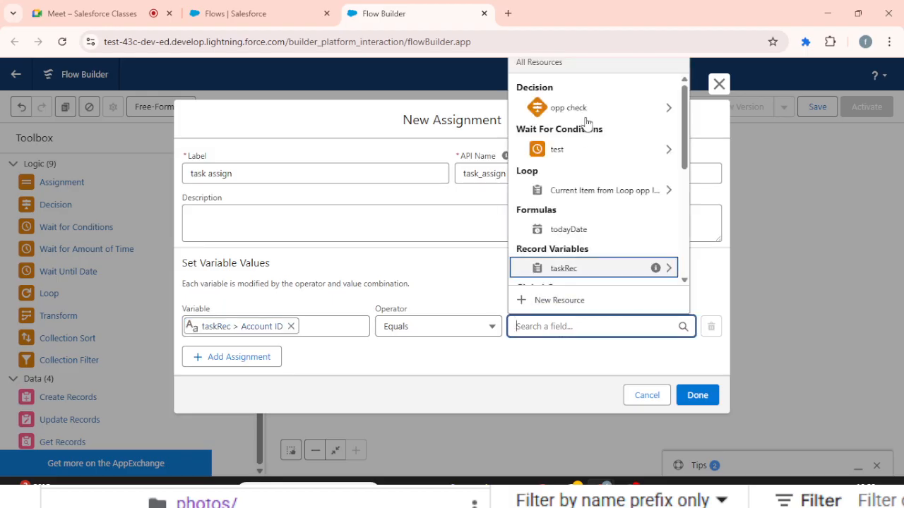
pyautogui.click(604, 190)
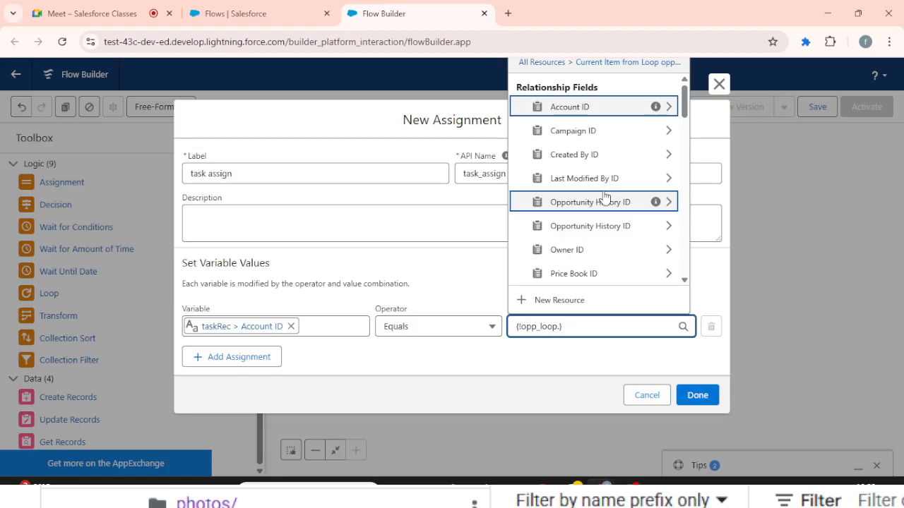
pyautogui.write('acc')
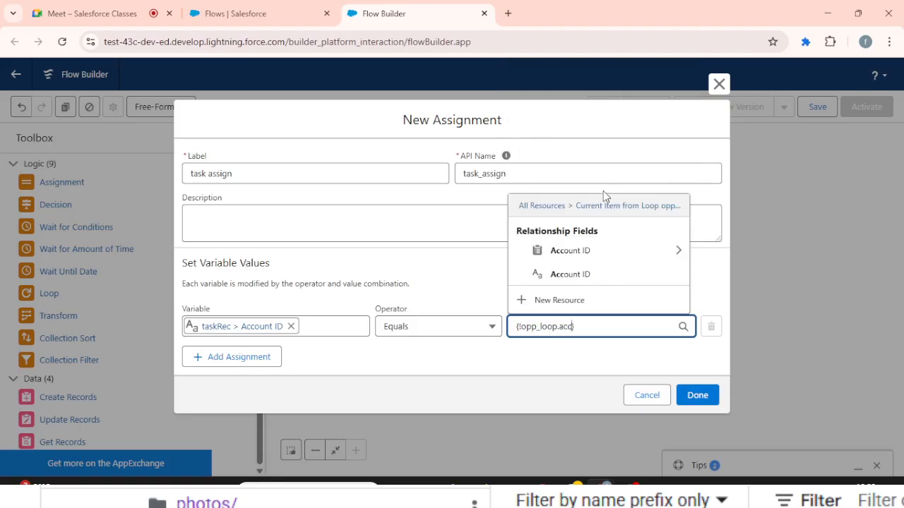
pyautogui.click(573, 274)
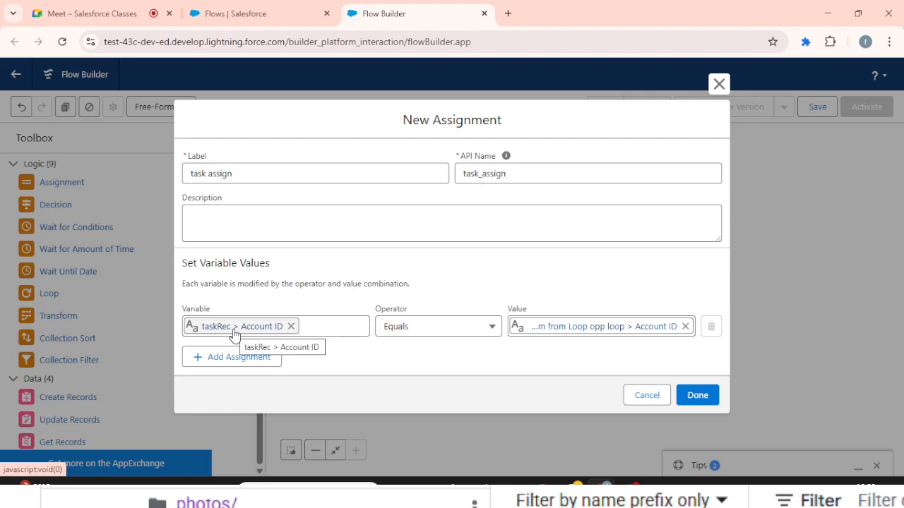
# - Add a second assignment row and start a new Variable resource for it with the API name taskRecList
pyautogui.click(226, 362)
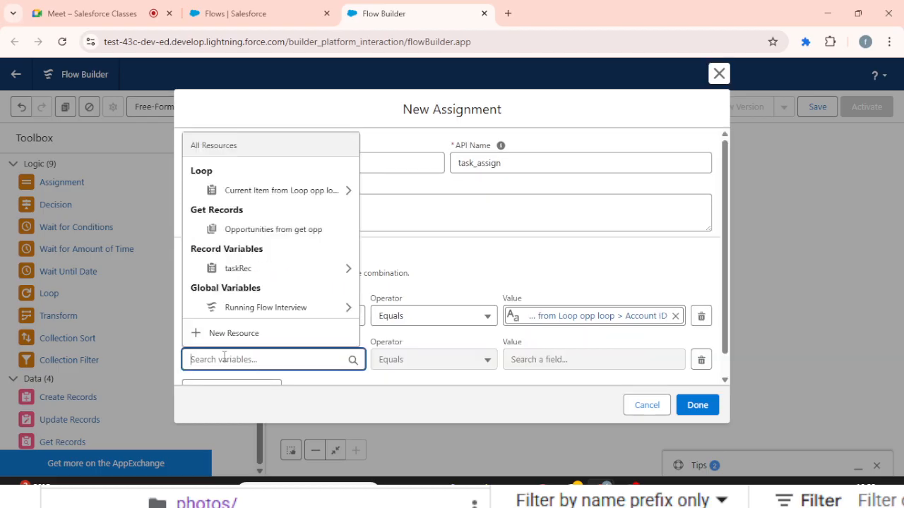
pyautogui.click(232, 337)
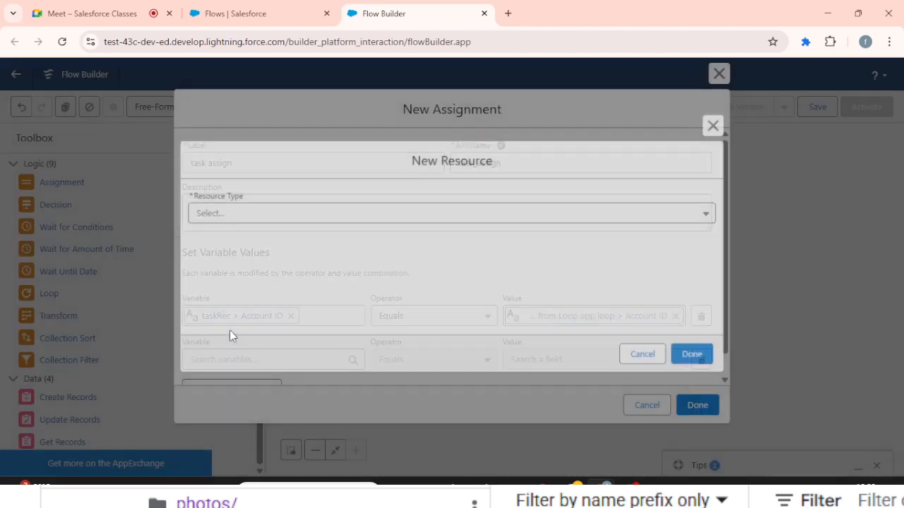
pyautogui.click(274, 219)
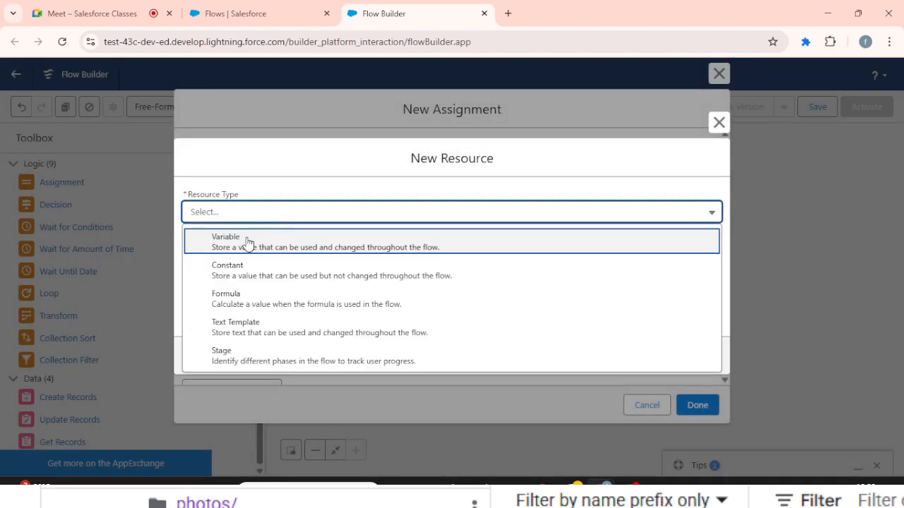
pyautogui.click(246, 238)
pyautogui.click(230, 244)
pyautogui.write('t')
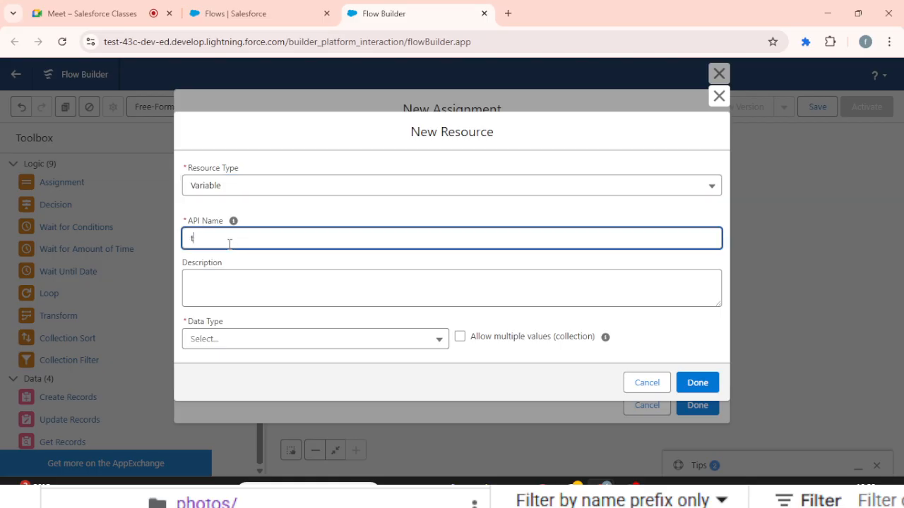
pyautogui.write('askRecList')
pyautogui.press('Tab')
# - Make taskRecList a Record collection of the Task object that allows multiple values, and finish the resource
pyautogui.click(233, 342)
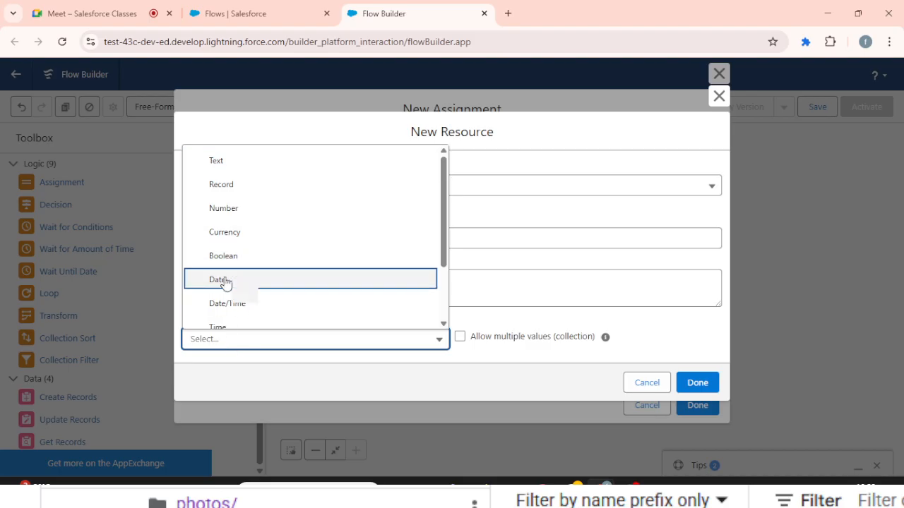
pyautogui.click(305, 184)
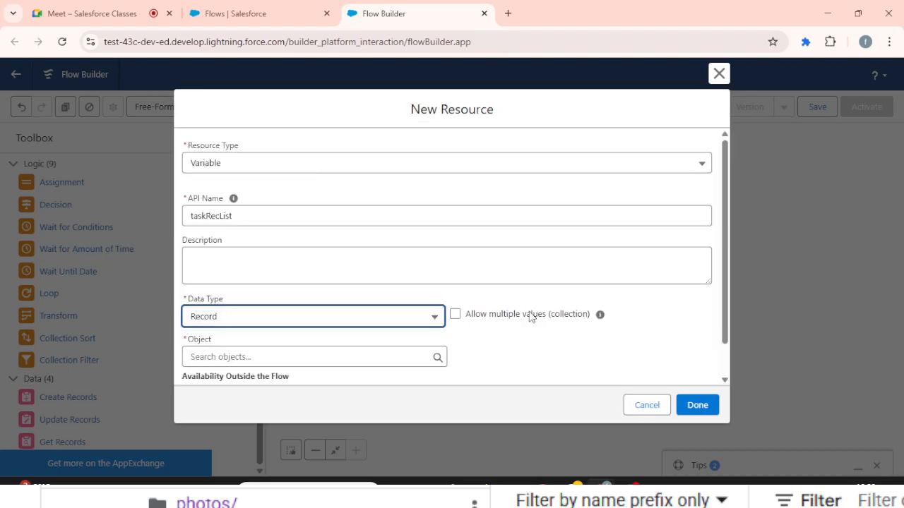
pyautogui.click(456, 315)
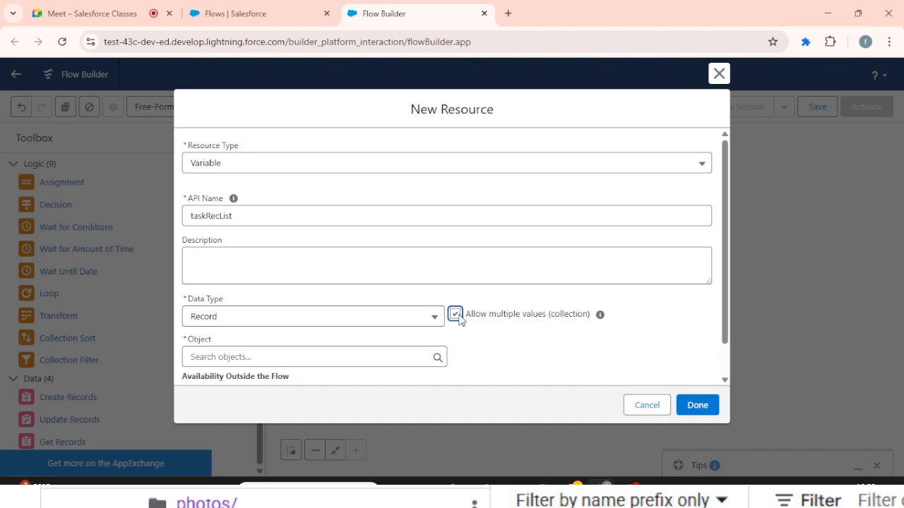
pyautogui.click(327, 352)
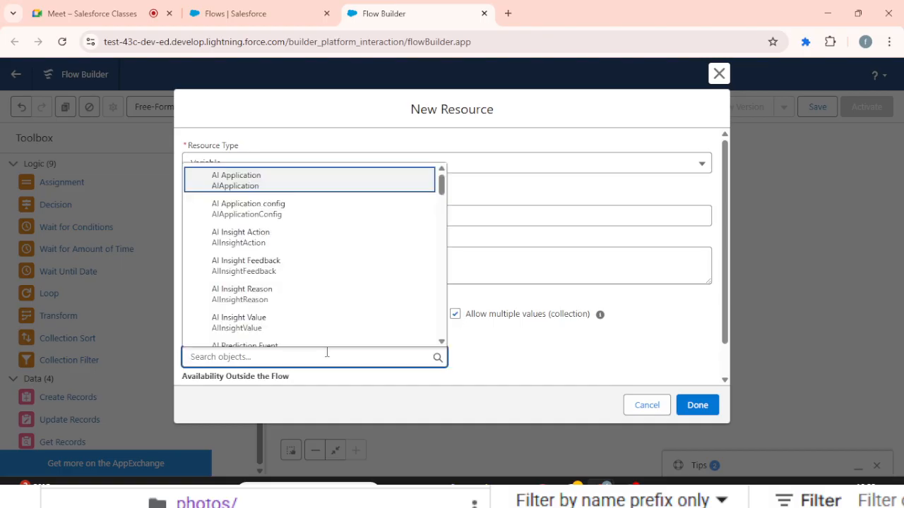
pyautogui.write('task')
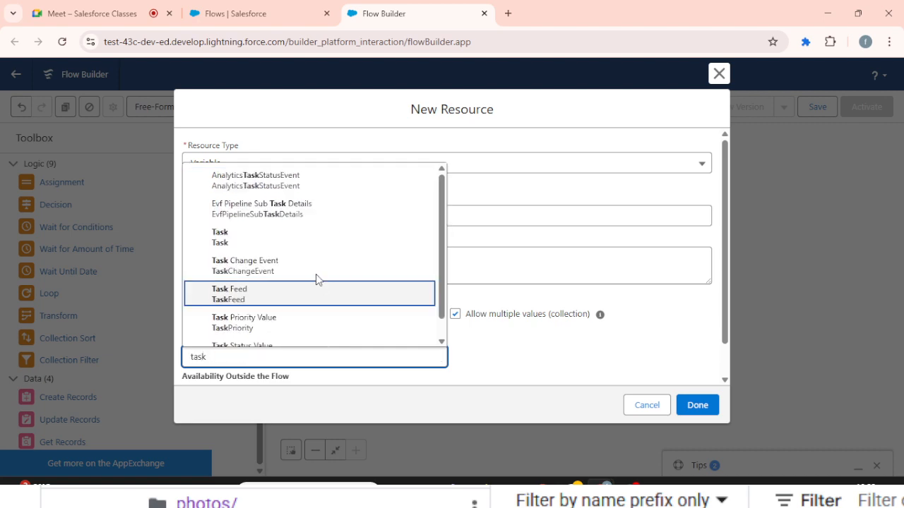
pyautogui.click(305, 254)
pyautogui.scroll(-1, 481, 276)
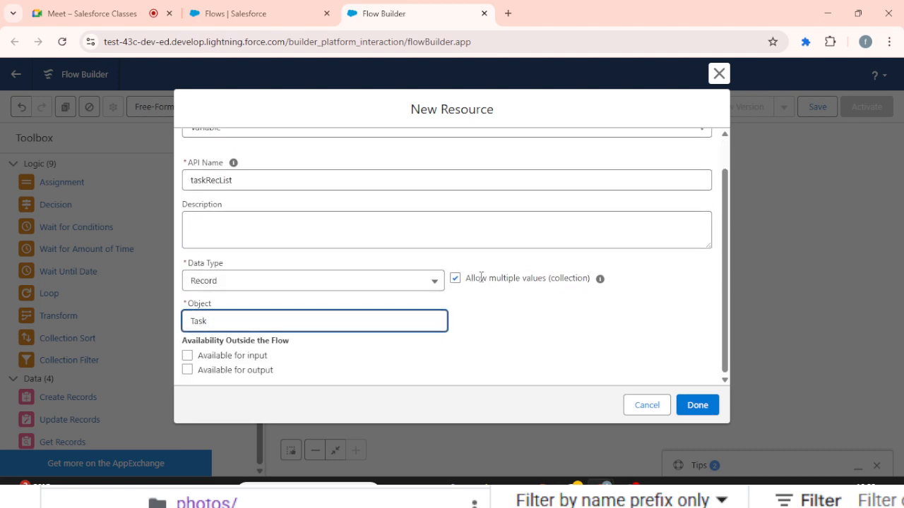
pyautogui.click(696, 404)
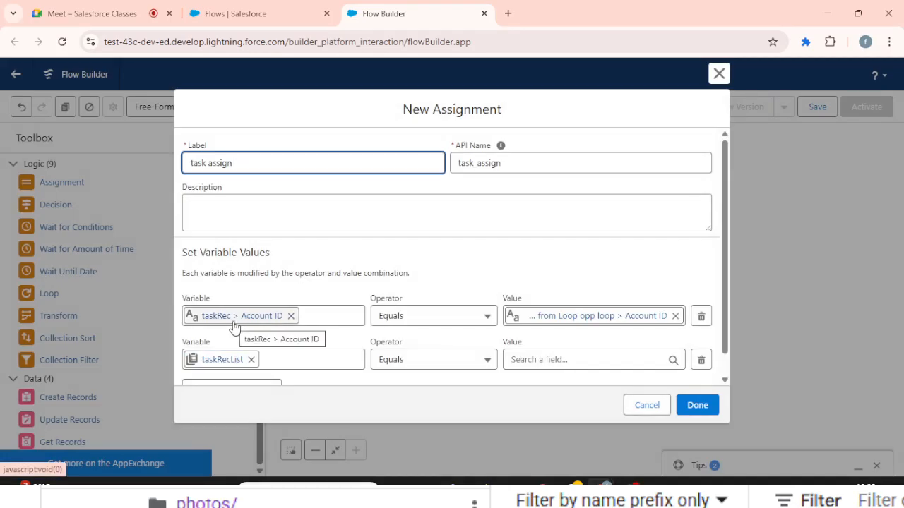
# - Set the taskRecList row's operator to Add with taskRecList as the value, and finish the assignment element
pyautogui.click(477, 361)
pyautogui.click(413, 206)
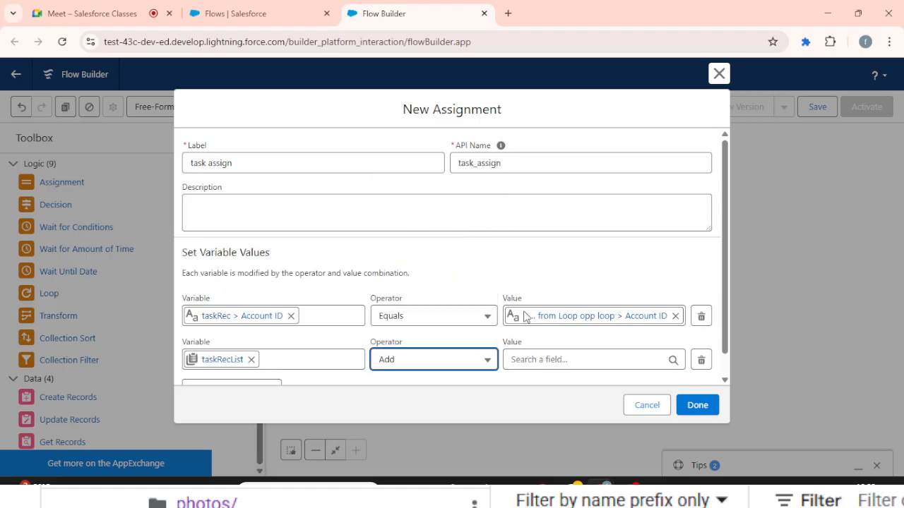
pyautogui.click(561, 358)
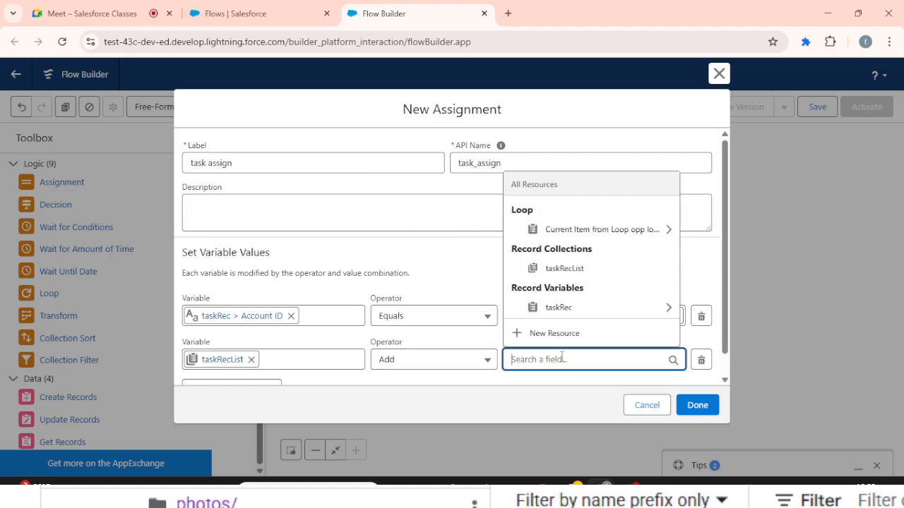
pyautogui.click(574, 272)
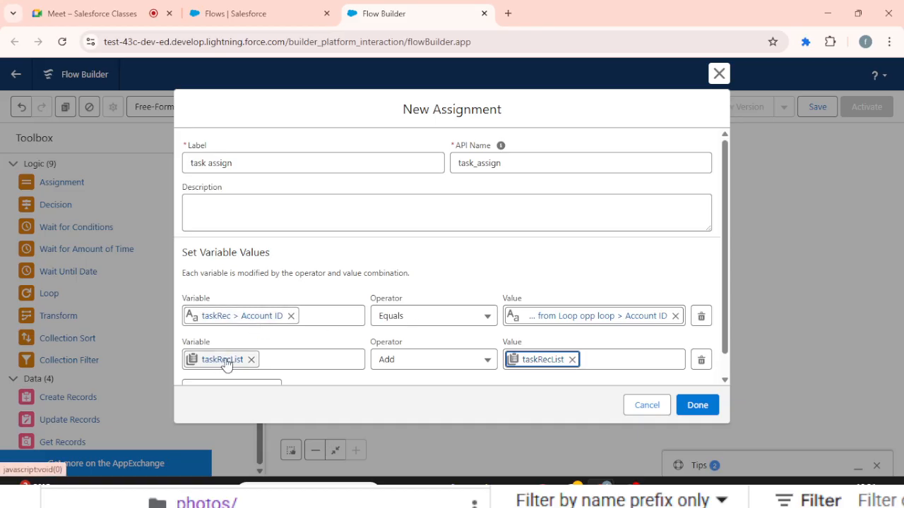
pyautogui.scroll(-1, 456, 310)
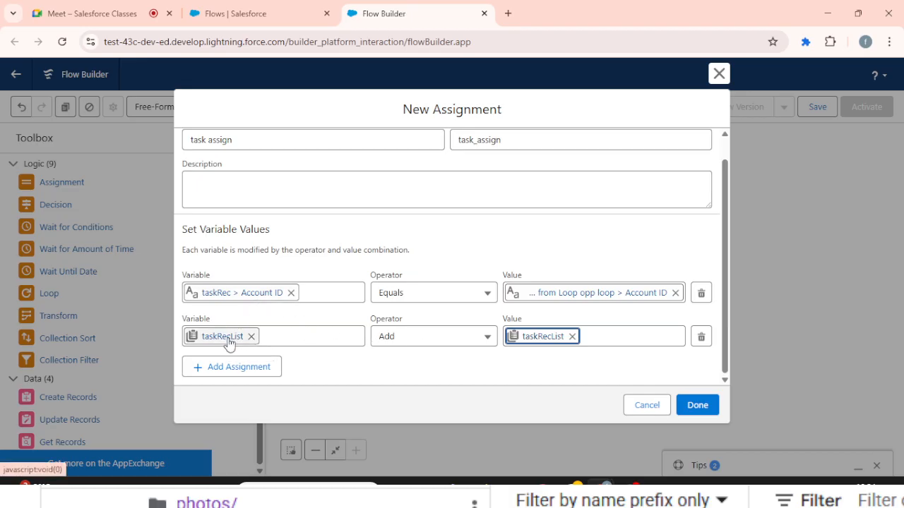
pyautogui.click(699, 407)
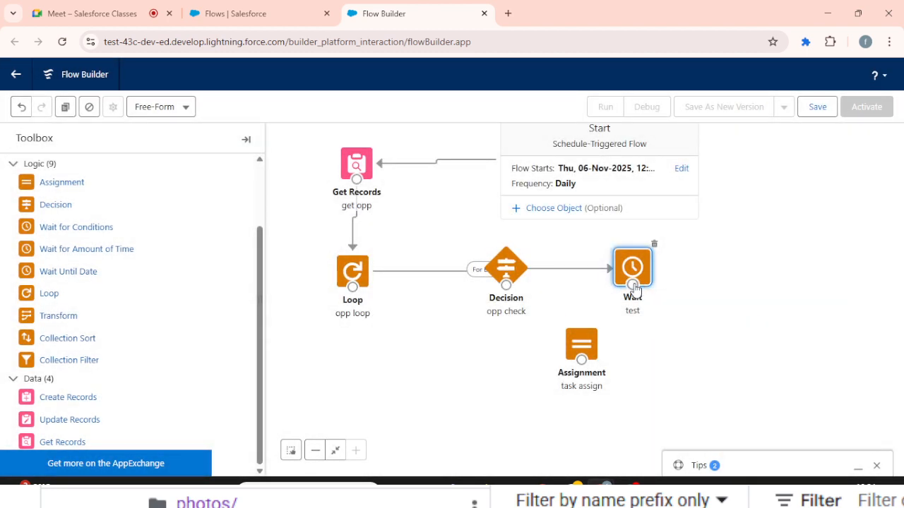
# - Connect the test wait element's testpath to the task assign element, and task assign back to the opp loop
pyautogui.moveTo(633, 286); pyautogui.dragTo(360, 274)
pyautogui.click(631, 319)
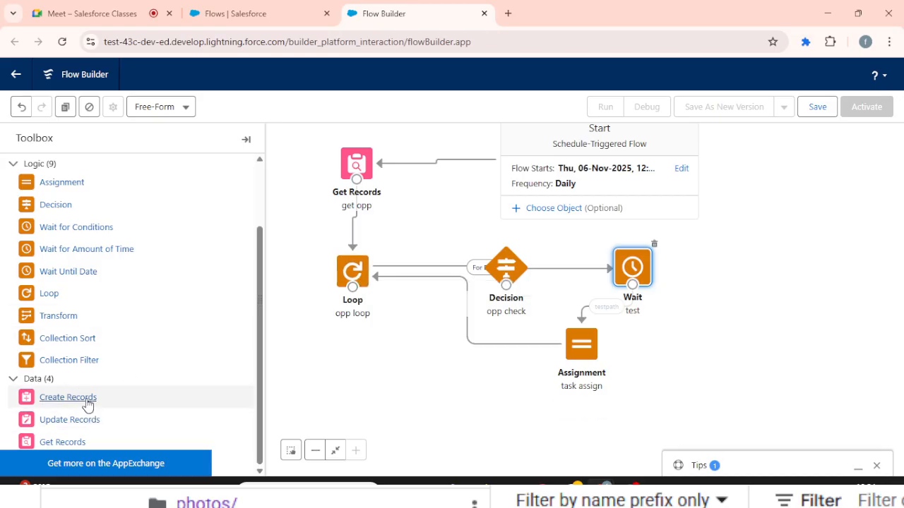
# - Add a Create Records element labelled insert task and set it to create multiple records
pyautogui.moveTo(88, 403); pyautogui.dragTo(332, 399)
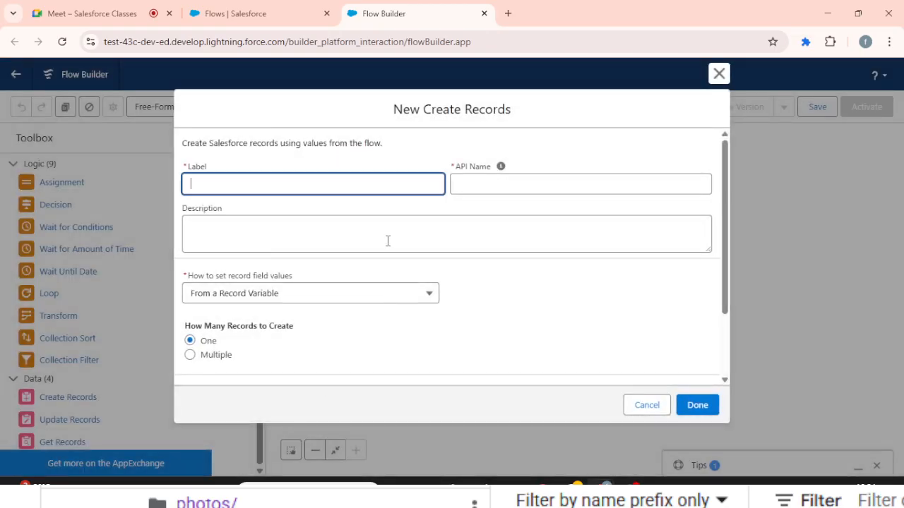
pyautogui.write('insert task')
pyautogui.press('Tab')
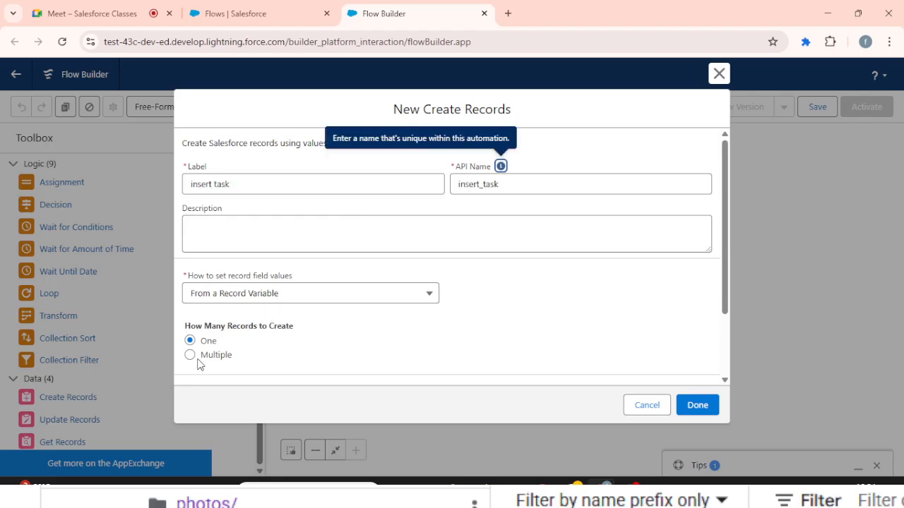
pyautogui.click(223, 357)
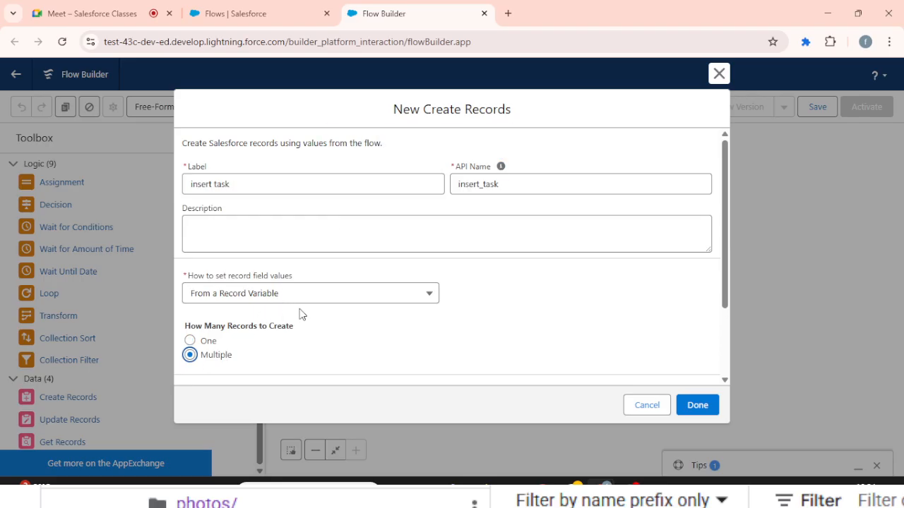
# - Use taskRecList as the record collection, finish the element, and connect opp loop's After Last Item path to insert task
pyautogui.scroll(-3, 299, 314)
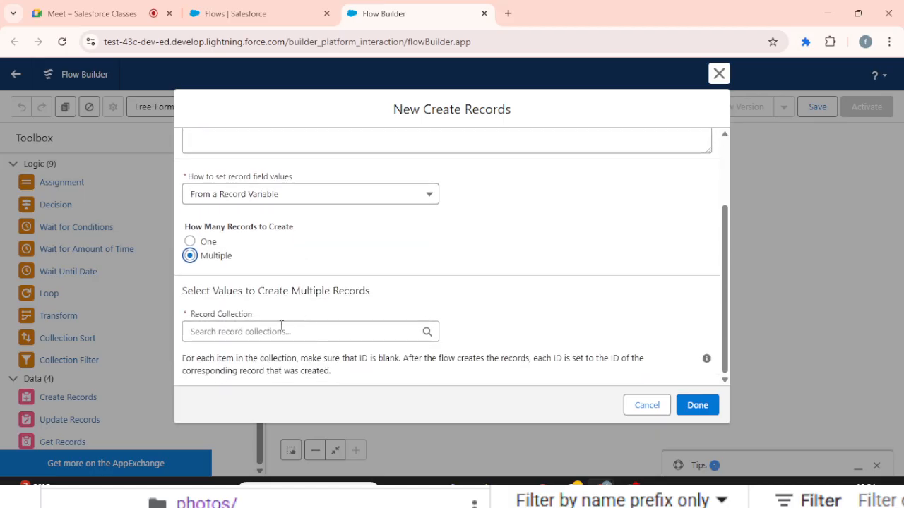
pyautogui.click(282, 329)
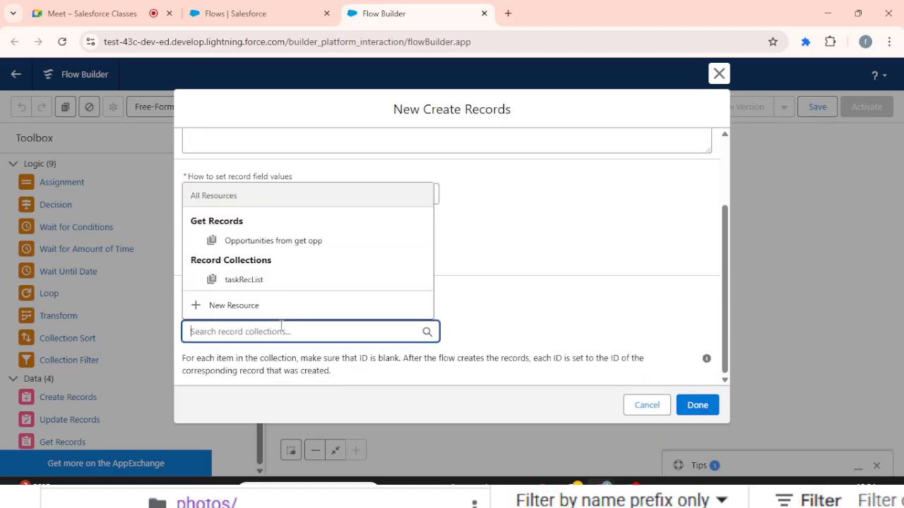
pyautogui.click(253, 282)
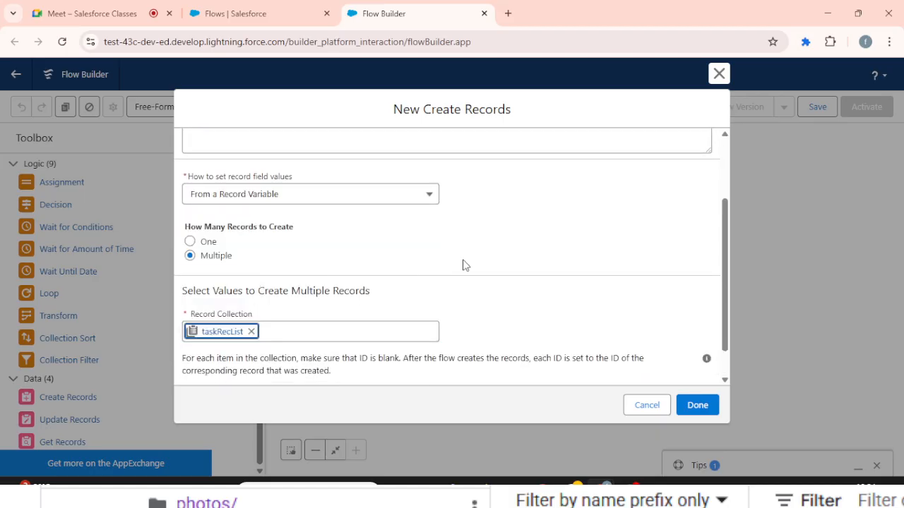
pyautogui.click(689, 406)
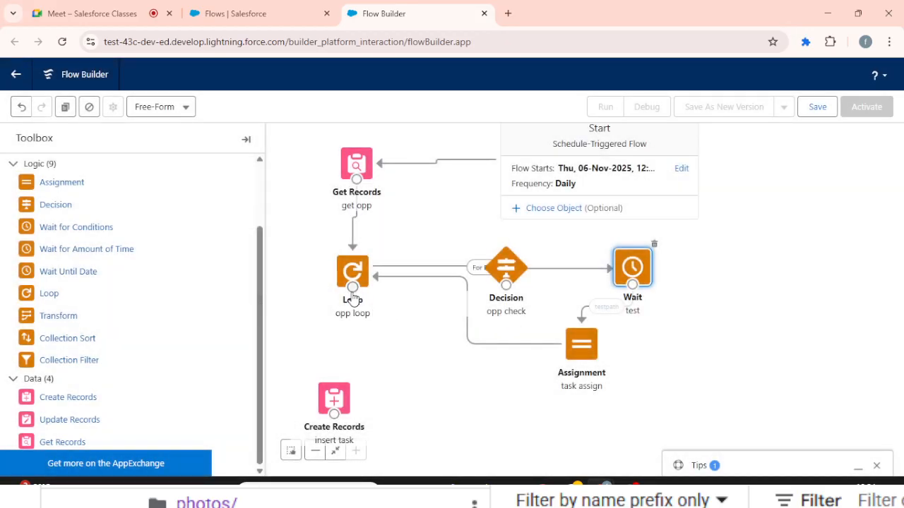
pyautogui.moveTo(352, 288); pyautogui.dragTo(347, 382)
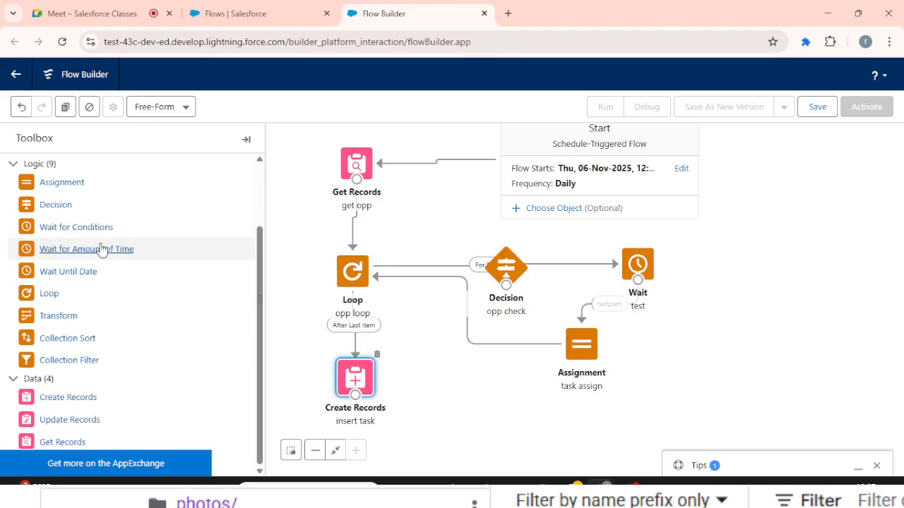
# - Add a Wait for Amount of Time element labelled test with the API name test1
pyautogui.moveTo(99, 250); pyautogui.dragTo(743, 313)
pyautogui.write('test')
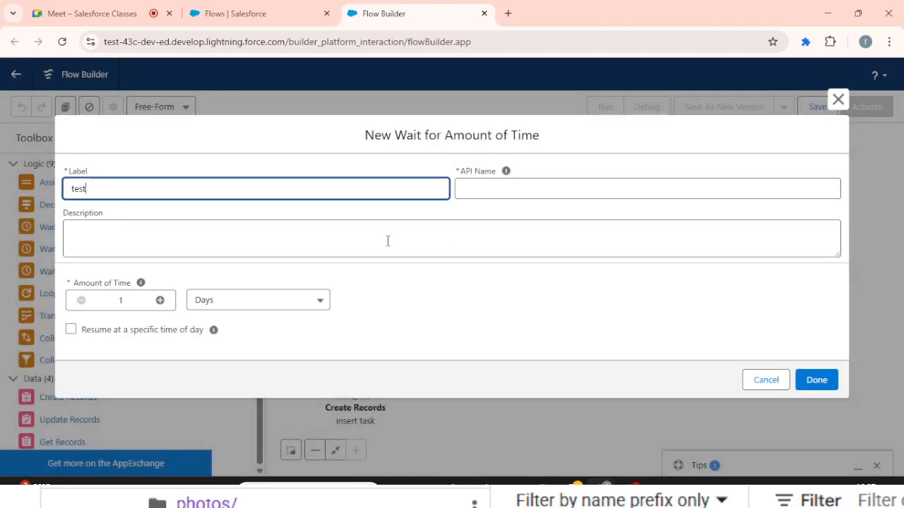
pyautogui.press('Tab')
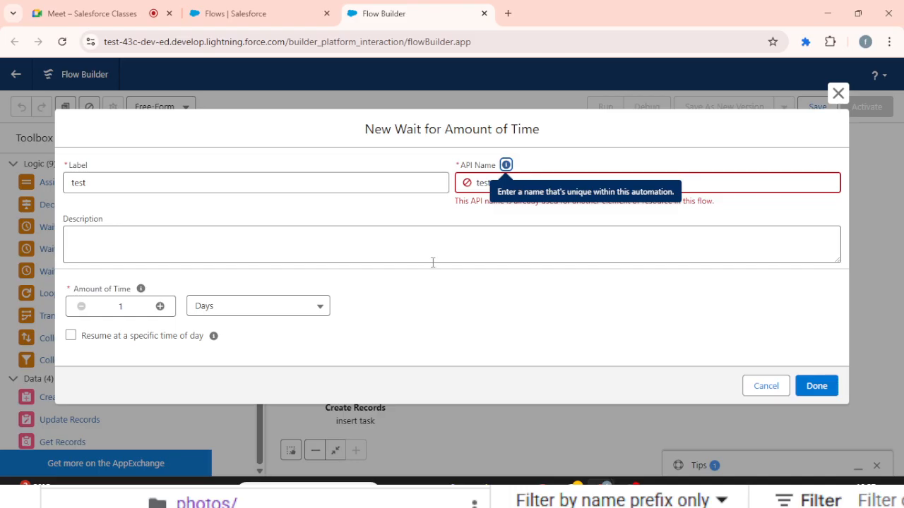
pyautogui.click(527, 182)
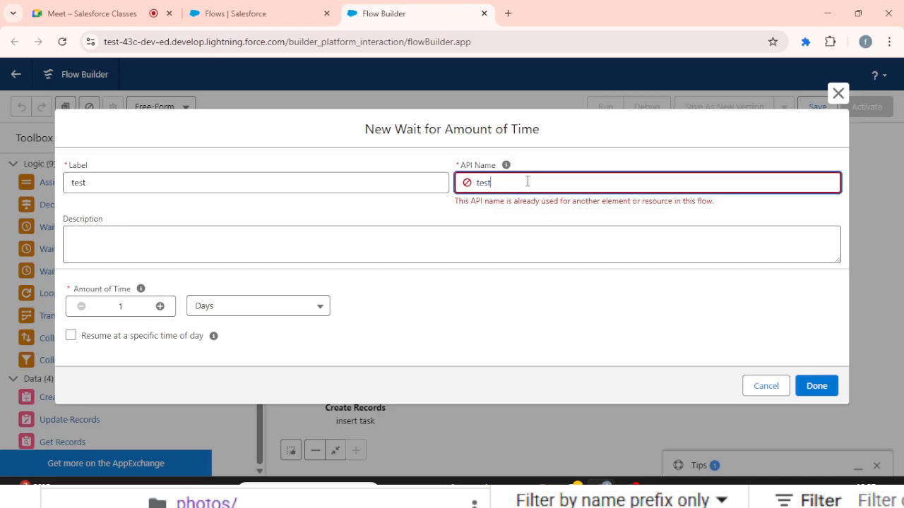
pyautogui.write('1')
pyautogui.press('Tab')
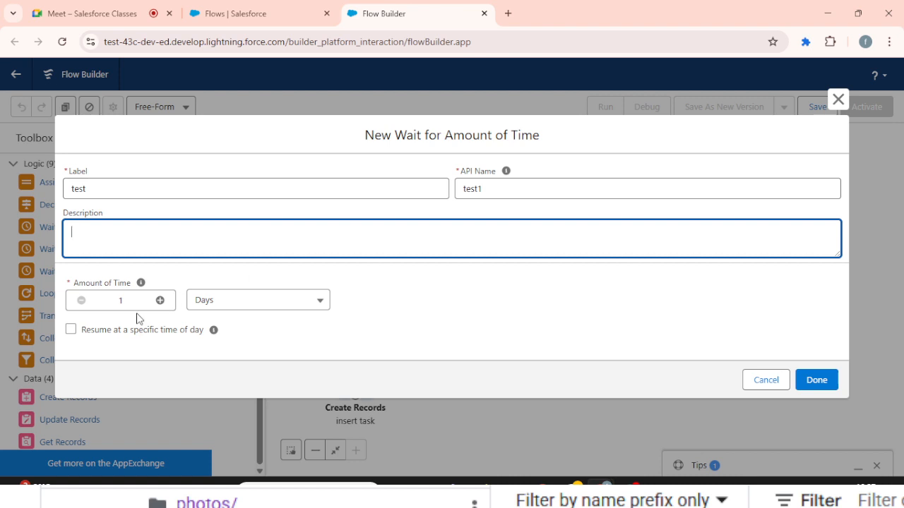
# - Set the new wait element's amount of time to 7 days and finish the element
pyautogui.click(160, 302)
pyautogui.click(159, 302)
pyautogui.click(160, 301)
pyautogui.click(160, 302)
pyautogui.click(160, 301)
pyautogui.click(160, 302)
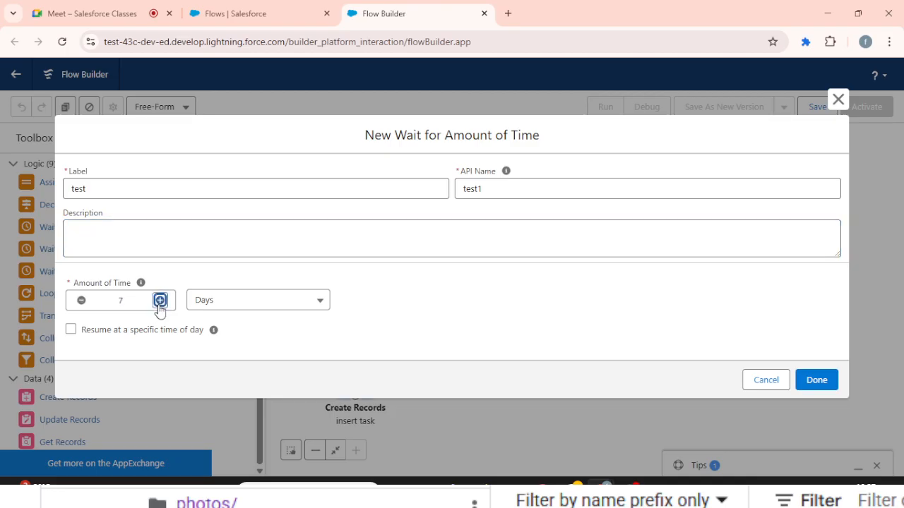
pyautogui.click(160, 302)
pyautogui.click(160, 302)
pyautogui.click(160, 302)
pyautogui.click(160, 302)
pyautogui.click(160, 302)
pyautogui.click(827, 385)
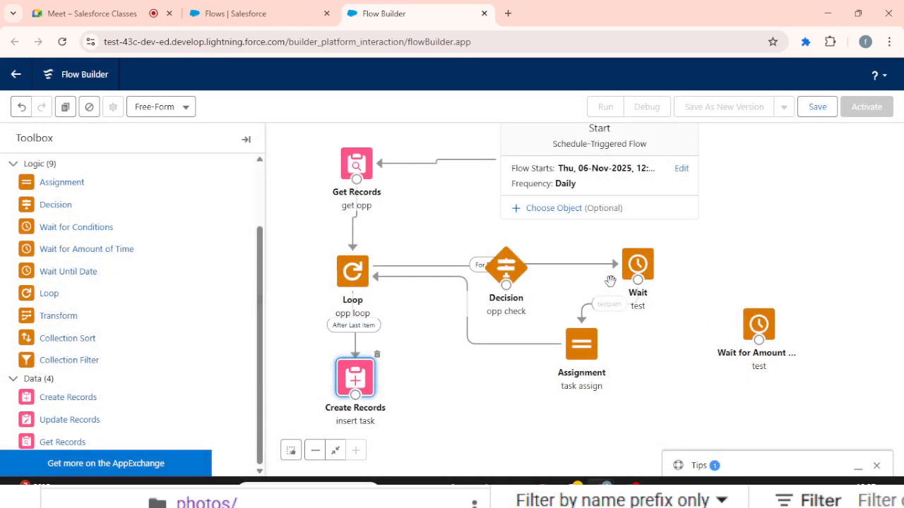
# - Replace the direct connector from task assign to opp loop with a route through the Wait for Amount of Time element
pyautogui.click(494, 344)
pyautogui.press('Delete')
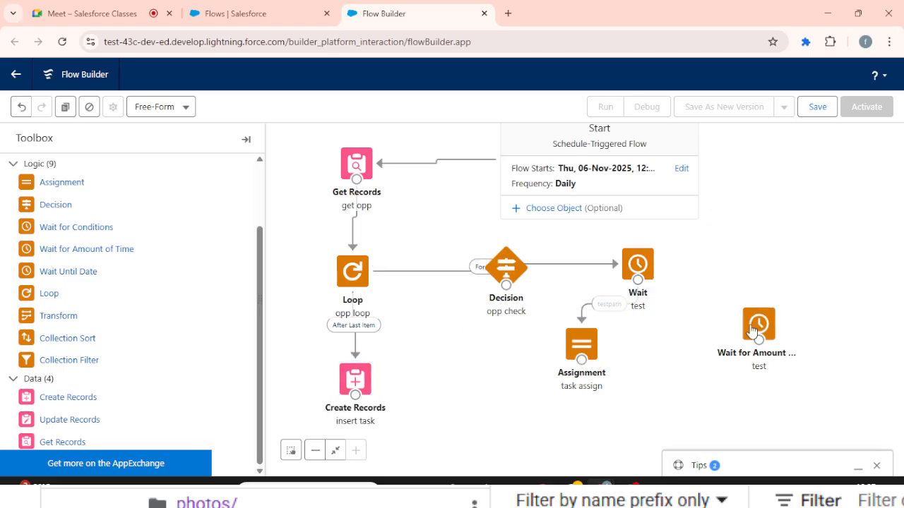
pyautogui.moveTo(752, 328); pyautogui.dragTo(459, 349)
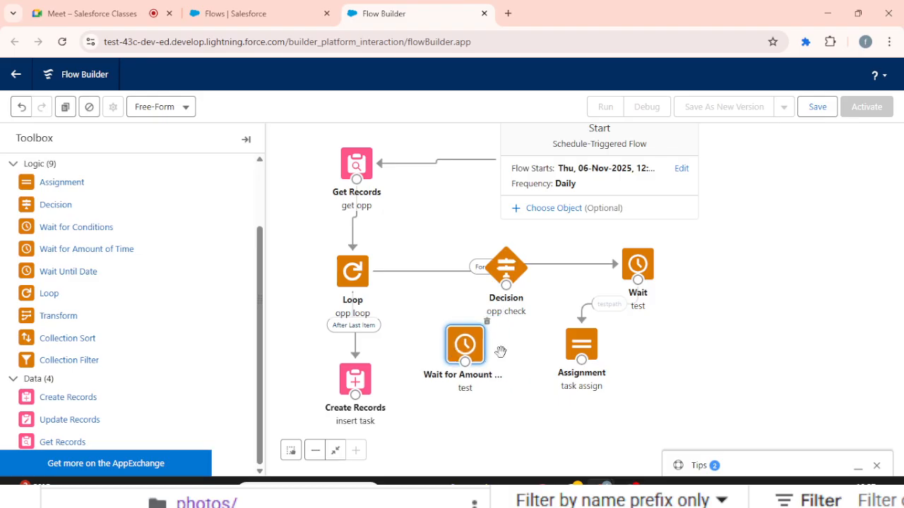
pyautogui.moveTo(581, 361); pyautogui.dragTo(359, 274)
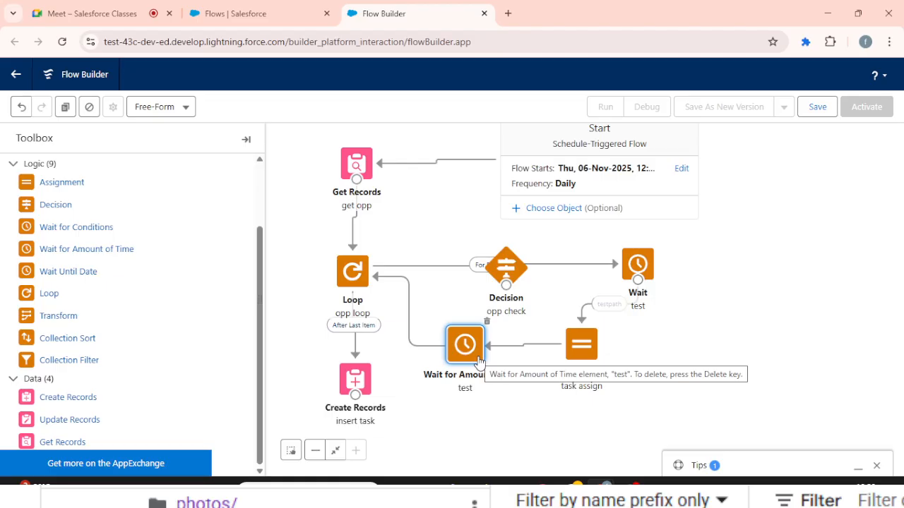
# - Review the resume event settings of testpath in the Wait for Conditions element, and close it
pyautogui.doubleClick(649, 265)
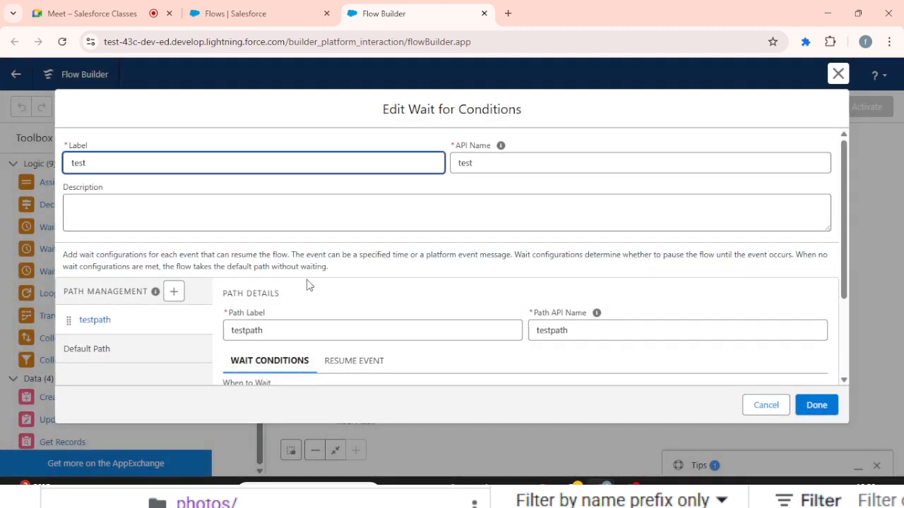
pyautogui.click(346, 361)
pyautogui.scroll(-4, 346, 362)
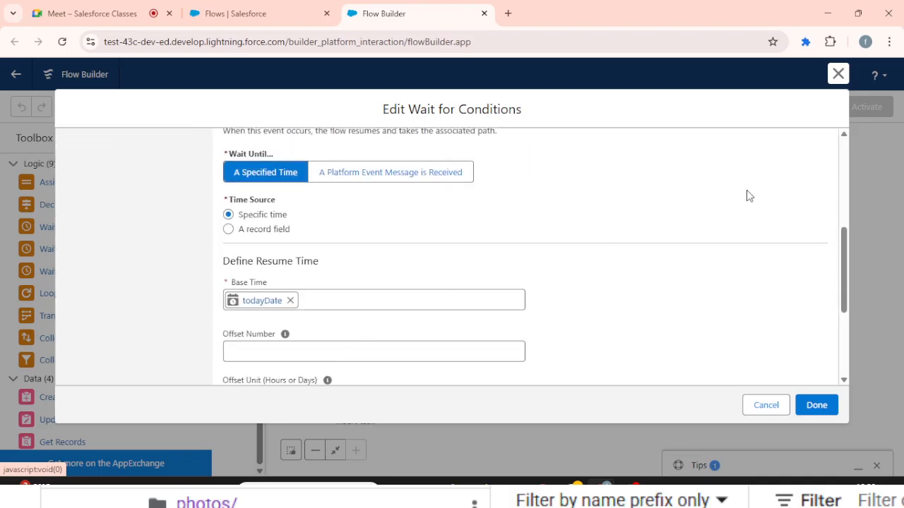
pyautogui.click(837, 73)
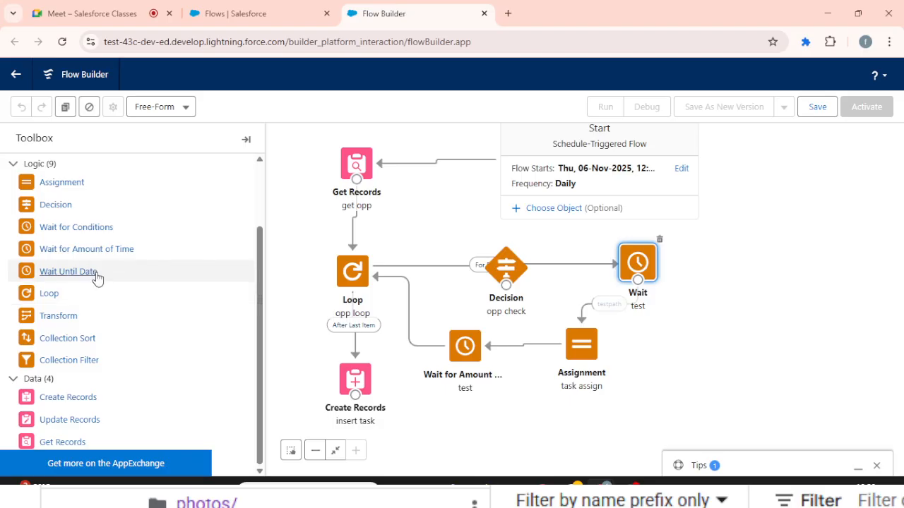
pyautogui.moveTo(97, 279); pyautogui.dragTo(592, 413)
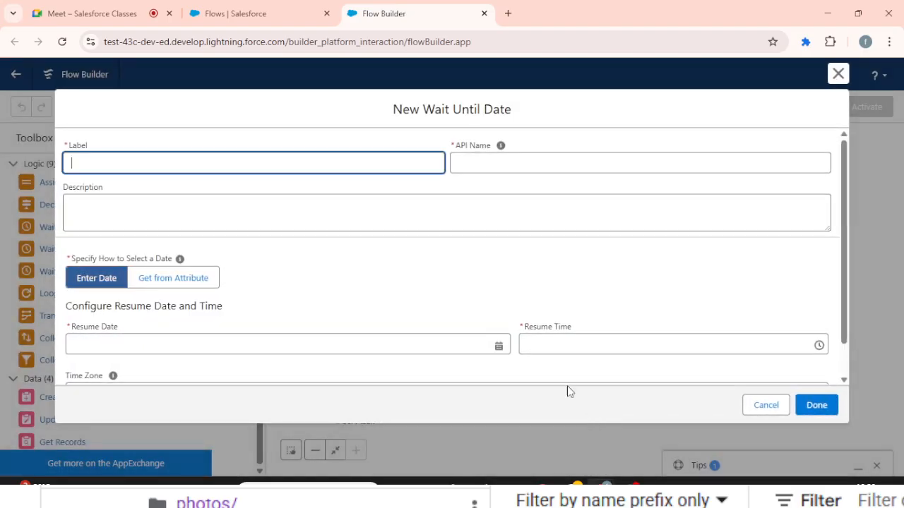
pyautogui.scroll(-1, 286, 298)
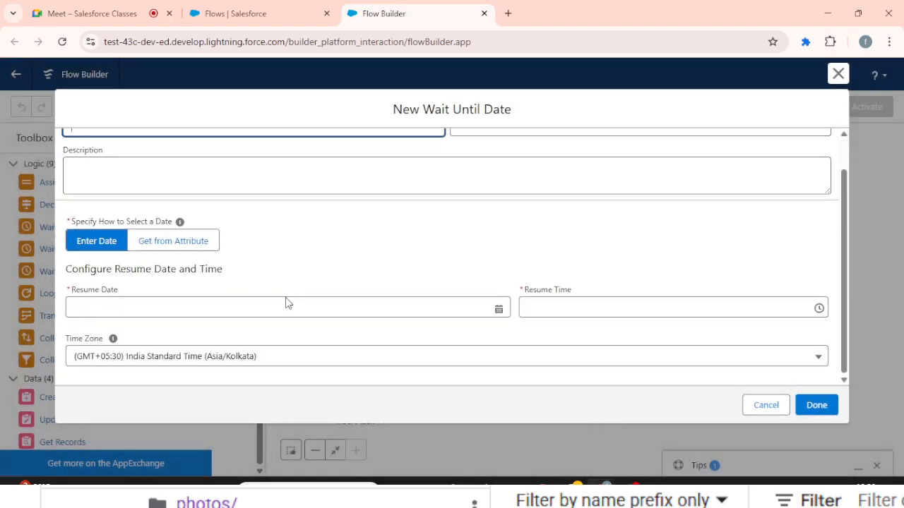
pyautogui.click(229, 305)
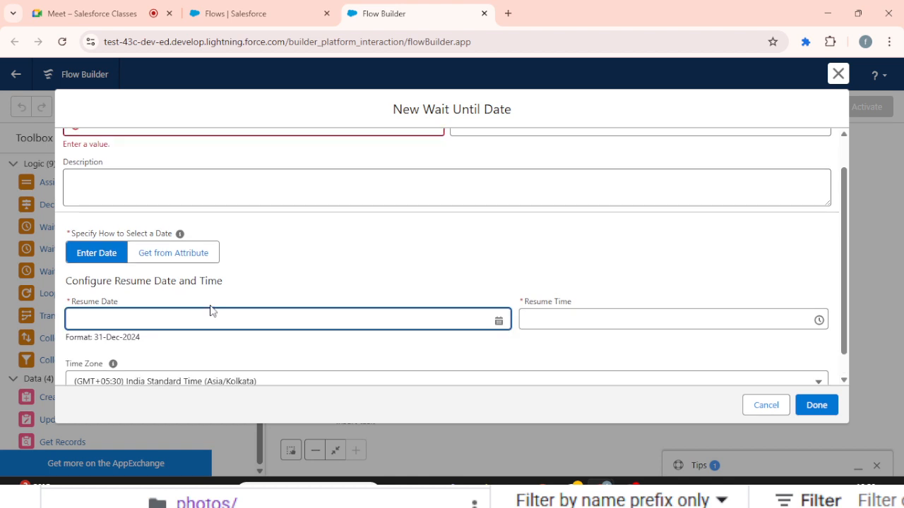
pyautogui.click(161, 317)
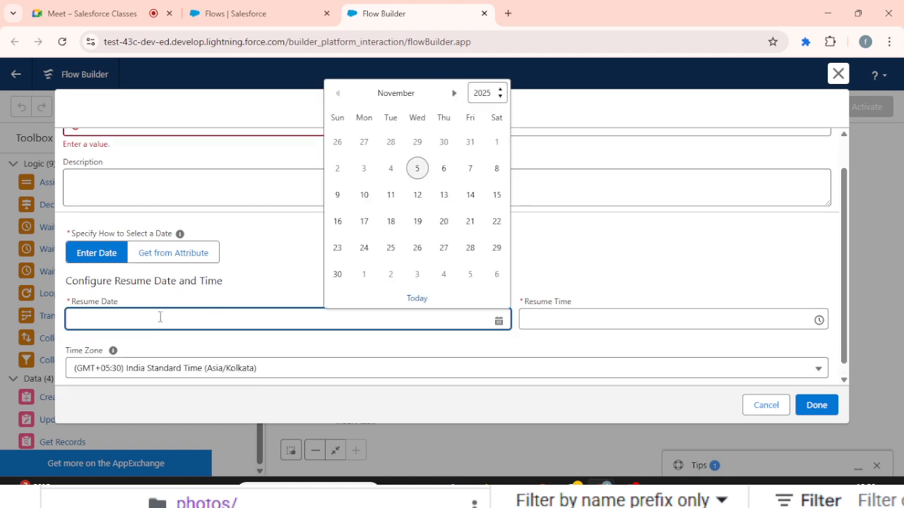
pyautogui.click(337, 275)
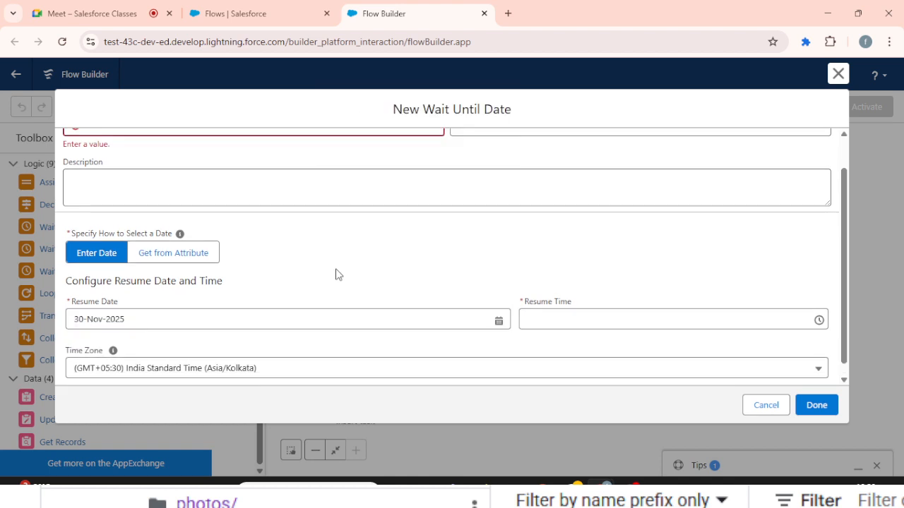
pyautogui.click(585, 319)
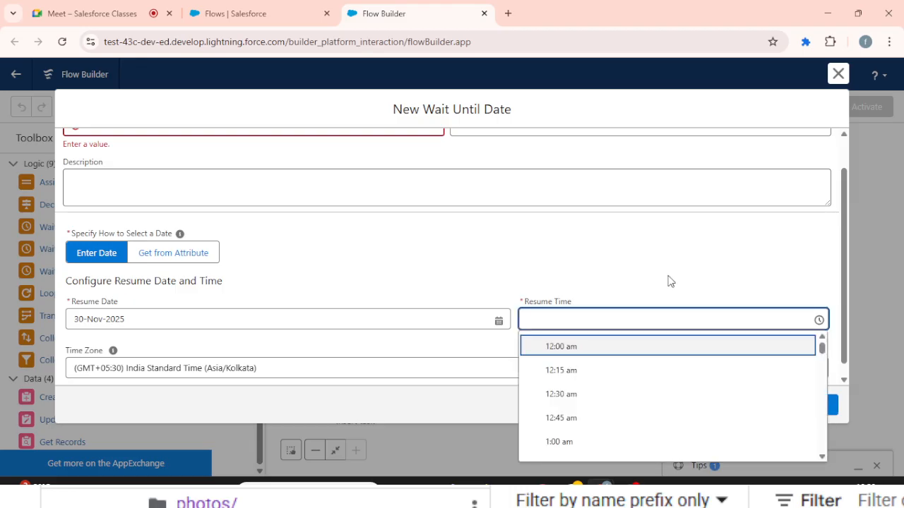
pyautogui.click(570, 371)
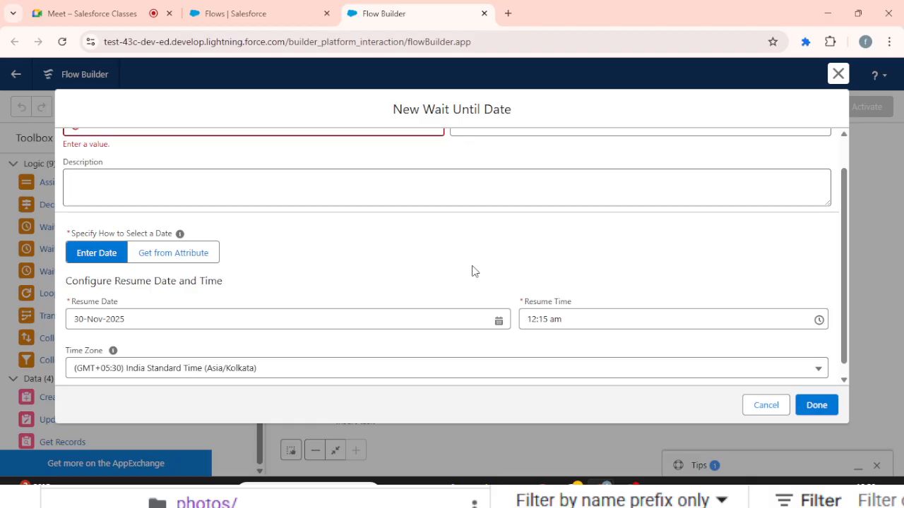
pyautogui.click(765, 405)
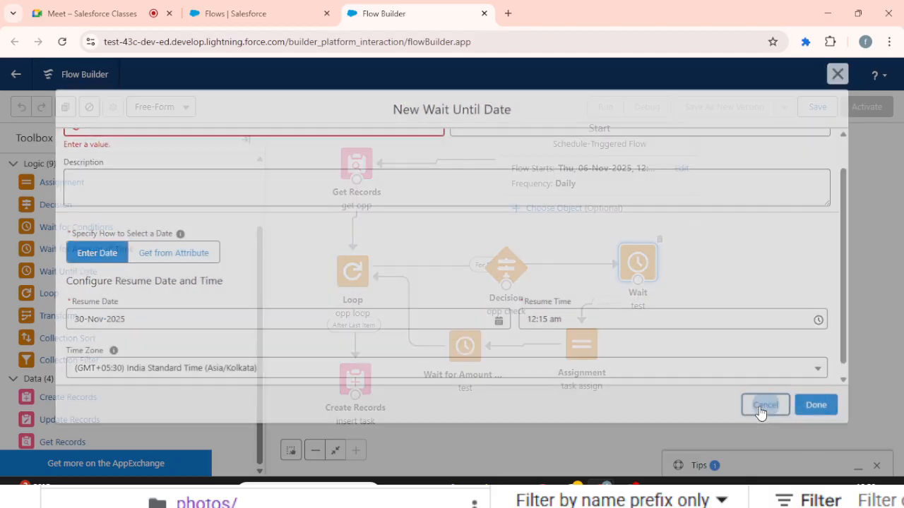
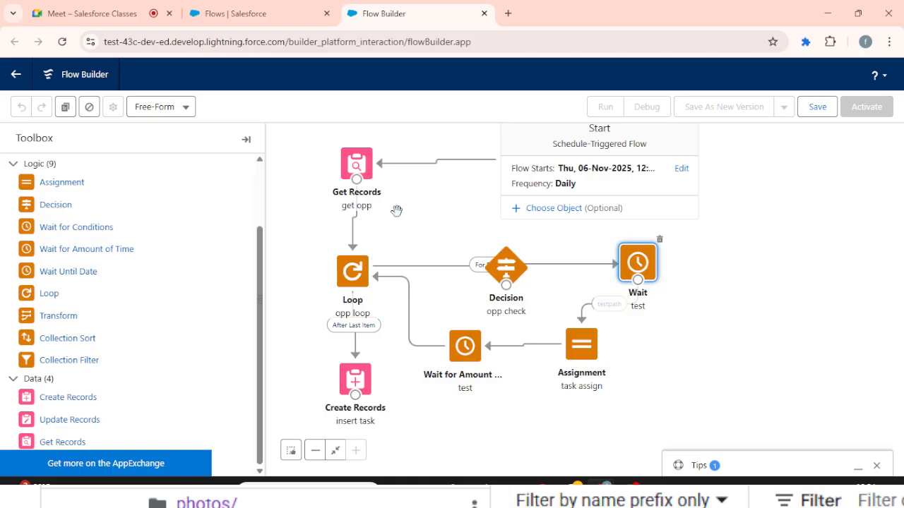
# - Switch to the Google Meet call and stop presenting the screen
pyautogui.click(92, 14)
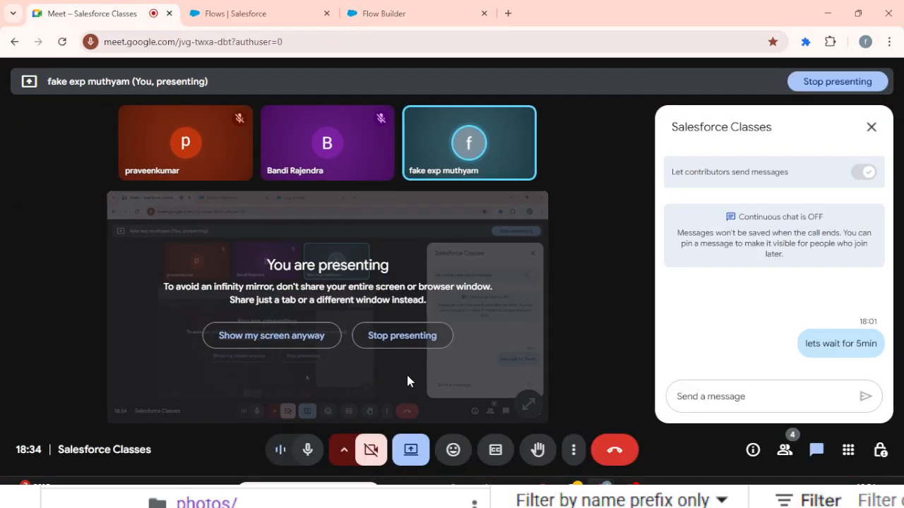
pyautogui.click(422, 342)
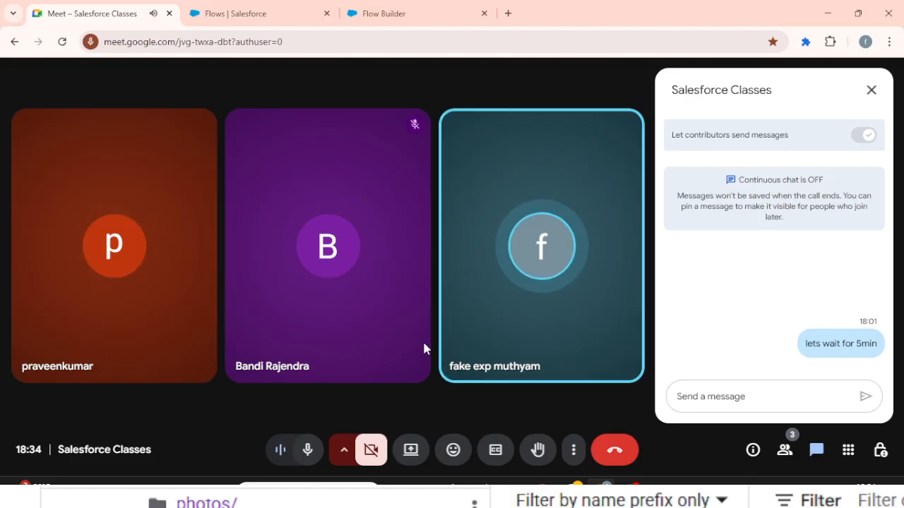
pyautogui.moveTo(381, 208)
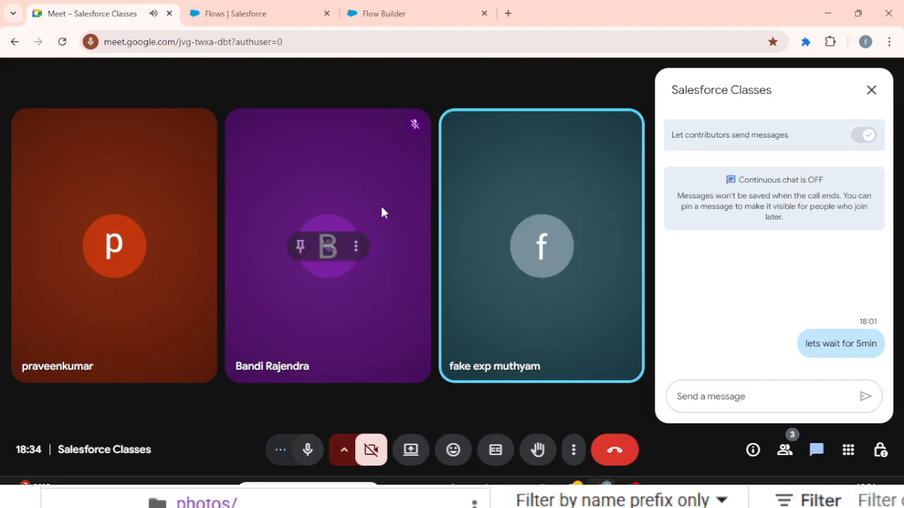
# - Present the Chrome window containing the Meet and Flow Builder pages in the Google Meet call
pyautogui.click(431, 11)
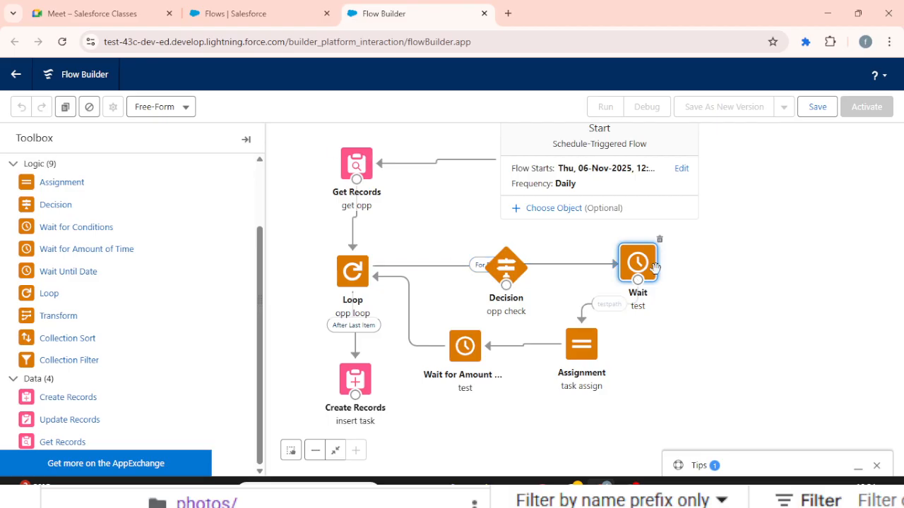
pyautogui.click(121, 12)
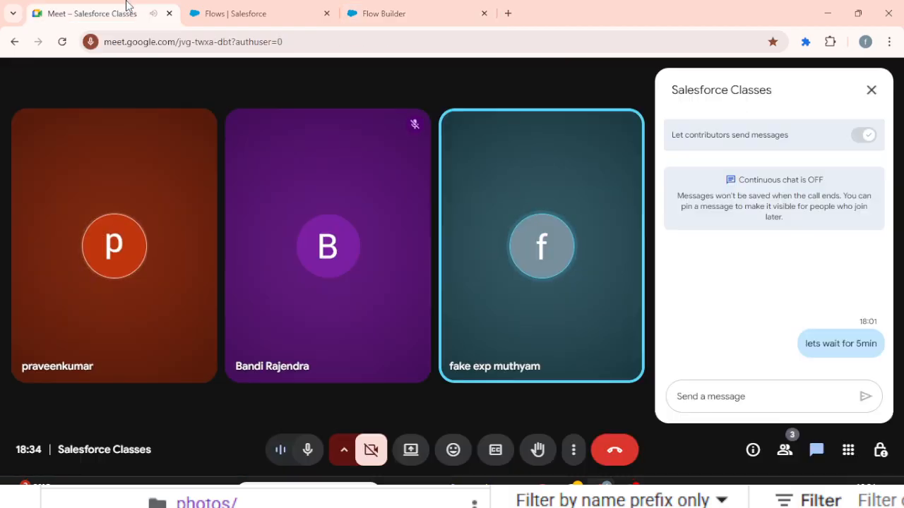
pyautogui.click(410, 452)
pyautogui.click(464, 123)
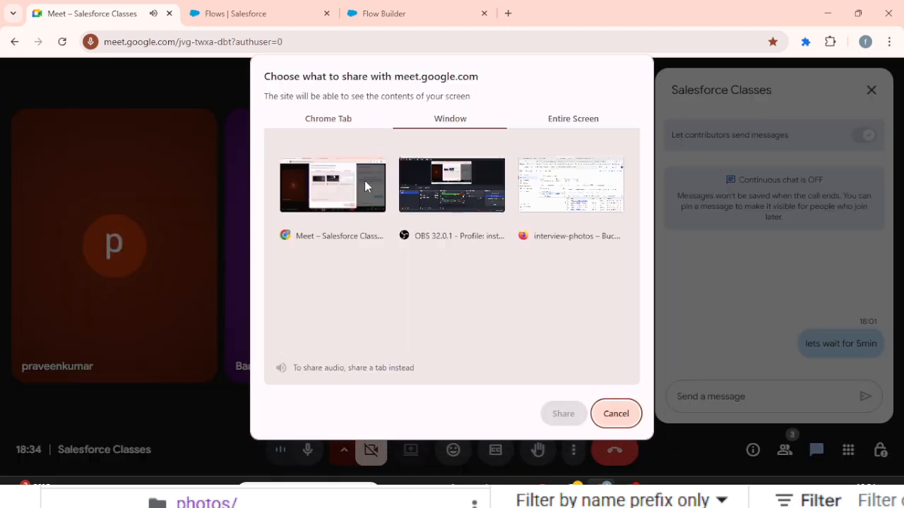
pyautogui.click(365, 180)
pyautogui.click(555, 422)
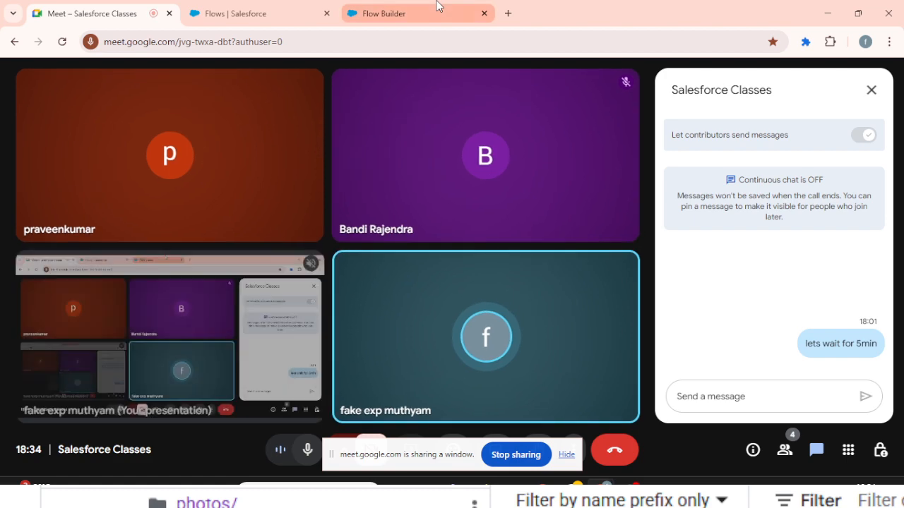
# - Switch to Flow Builder and review the amount of time set in the Wait for Amount of Time element, and close it unchanged
pyautogui.click(437, 7)
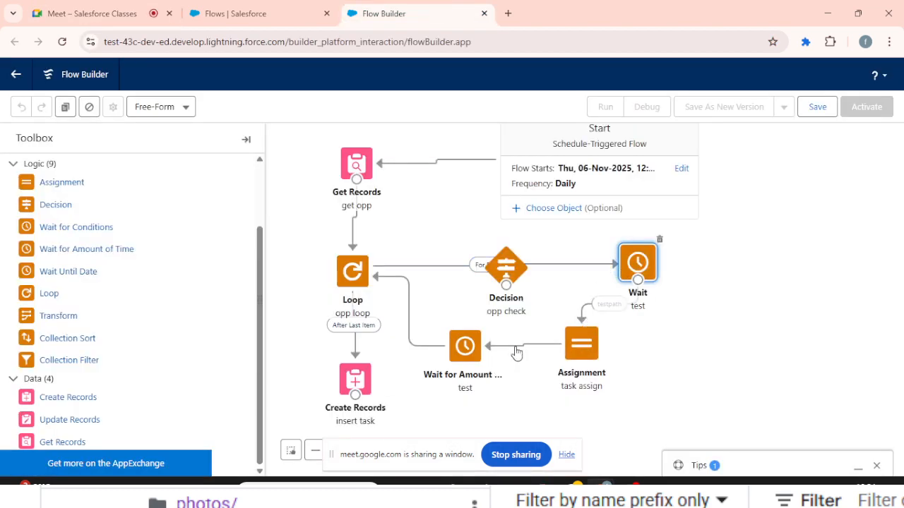
pyautogui.click(468, 349)
pyautogui.doubleClick(471, 353)
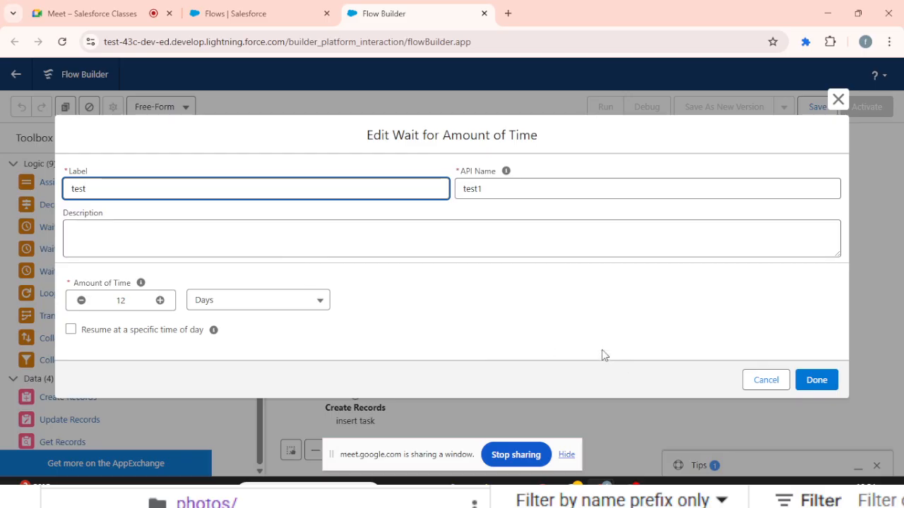
pyautogui.click(784, 386)
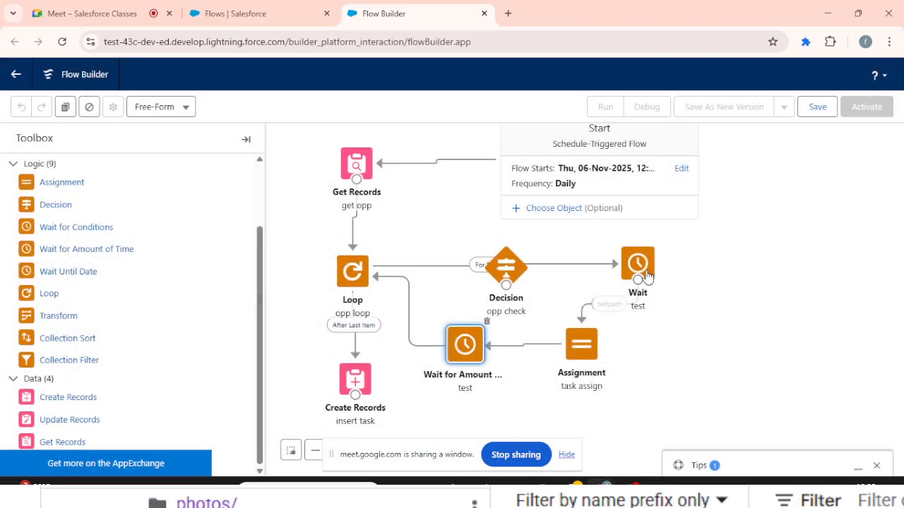
# - Review the wait conditions and resume event of testpath in the Wait for Conditions element, and close it
pyautogui.doubleClick(641, 269)
pyautogui.scroll(-3, 478, 287)
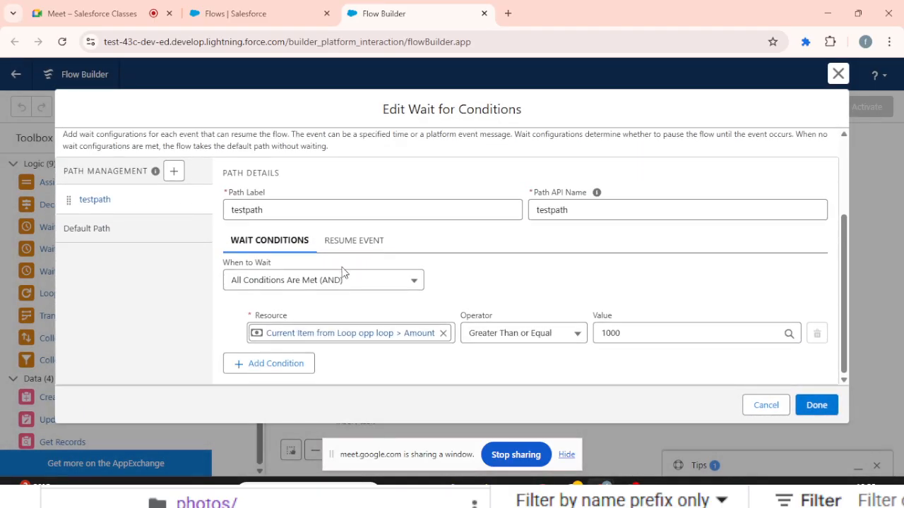
pyautogui.click(353, 240)
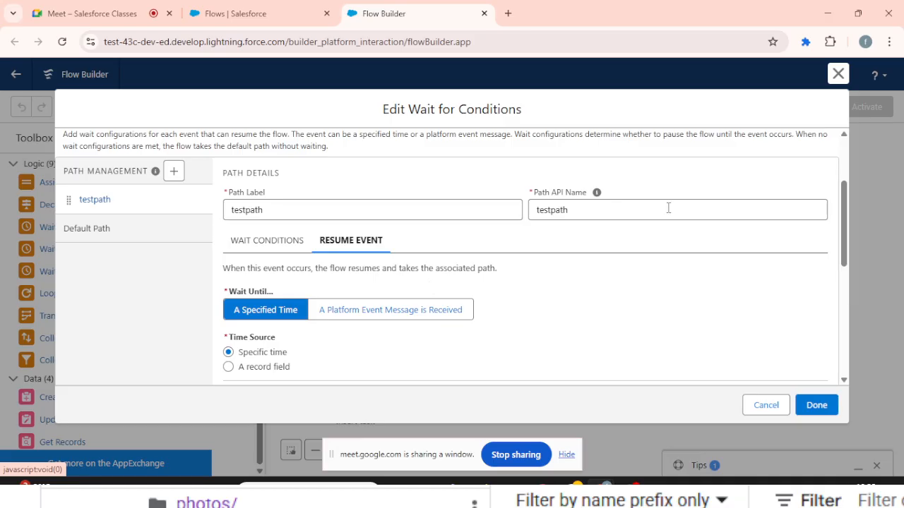
pyautogui.click(268, 252)
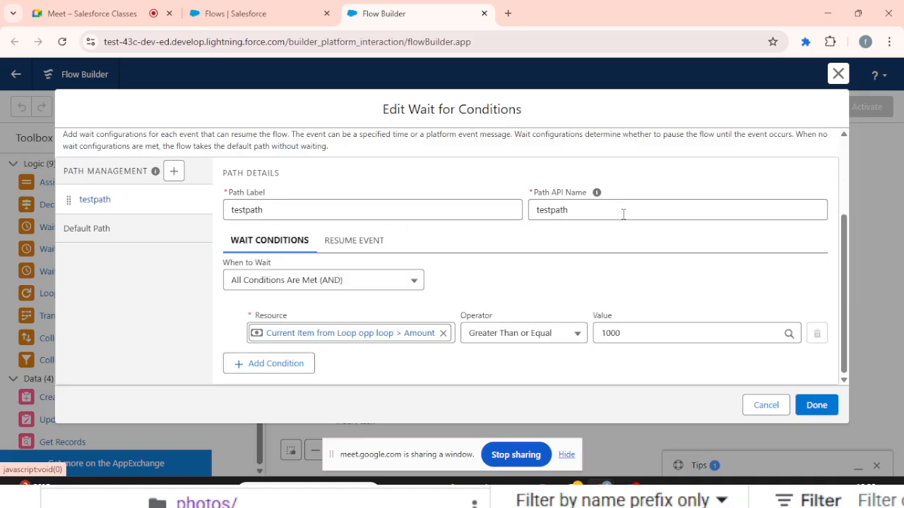
pyautogui.click(838, 73)
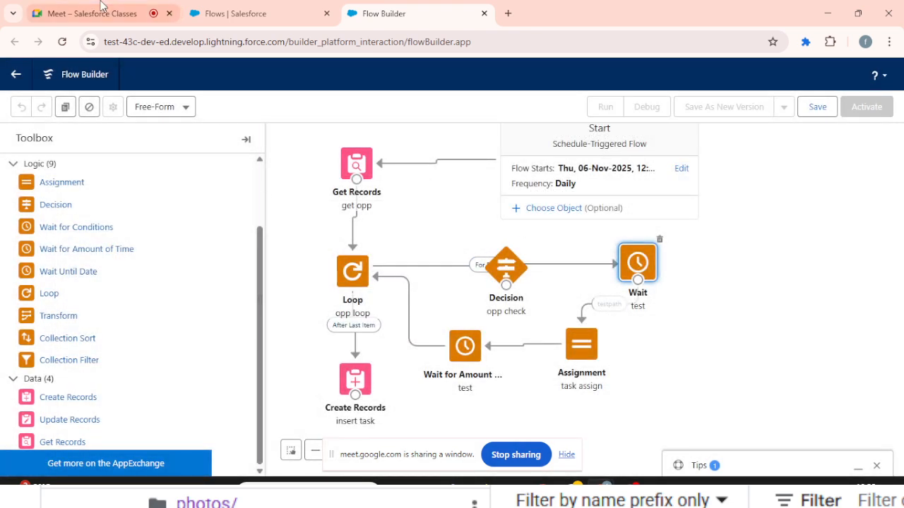
# - Switch to the Google Meet call, stop presenting the window and close the in-call chat
pyautogui.click(92, 13)
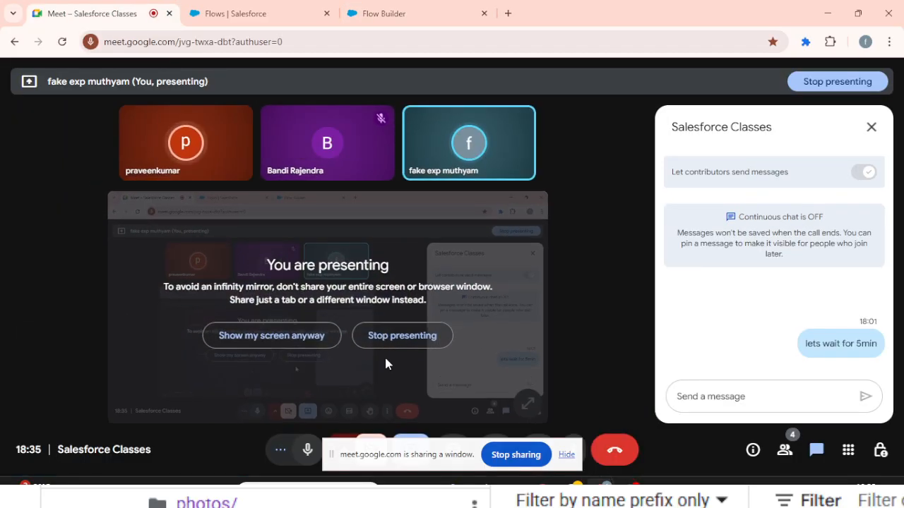
pyautogui.click(402, 336)
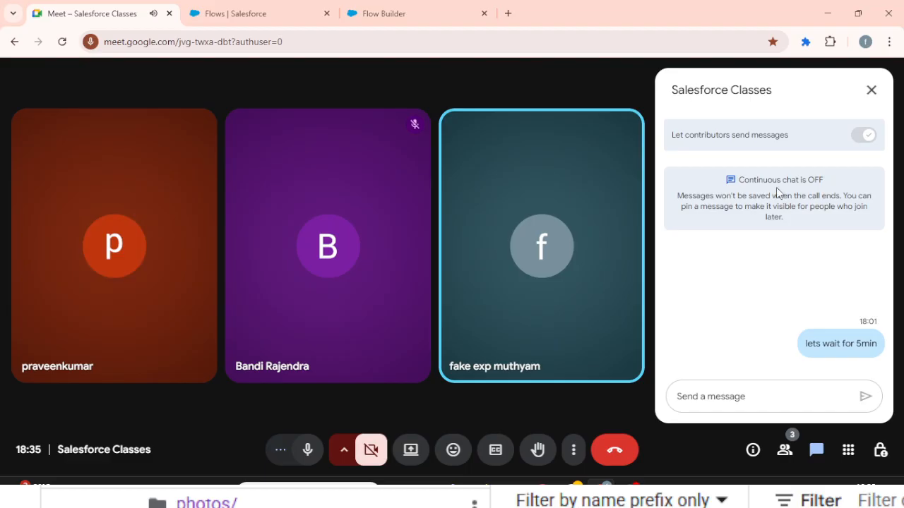
pyautogui.click(871, 92)
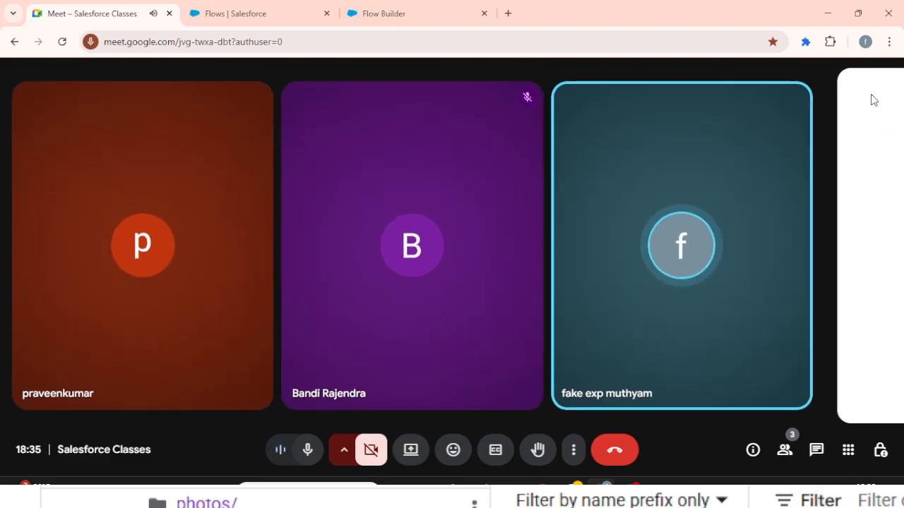